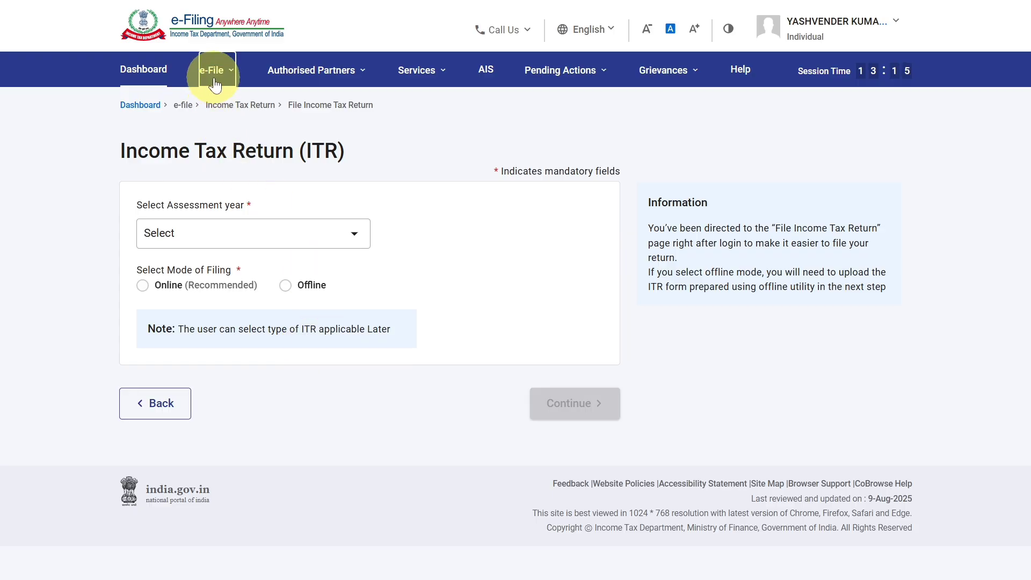
Start filing an income tax return for assessment year 2025-26 (Current A.Y.) in Online mode and continue
click(213, 82)
mouse_move(229, 102)
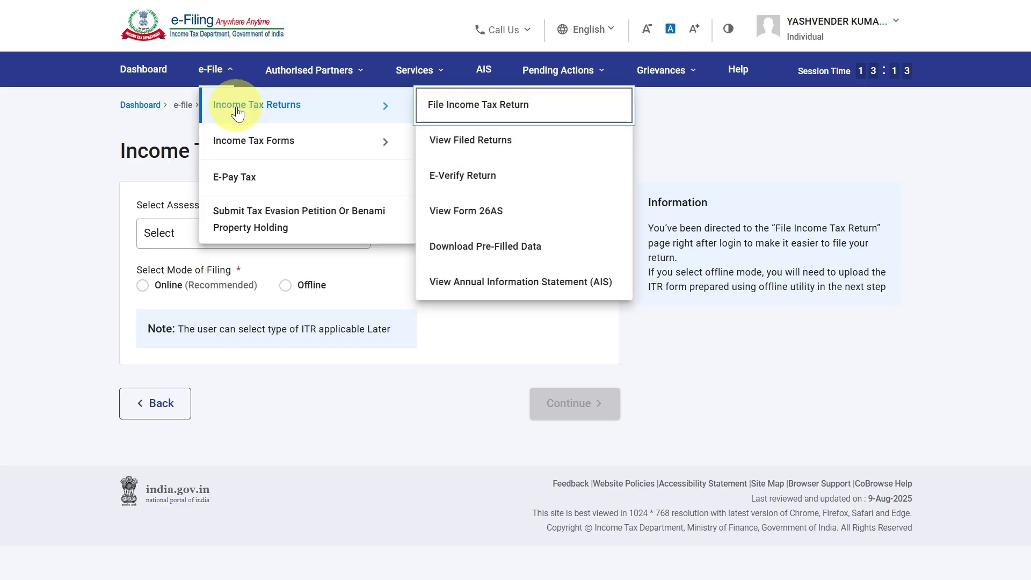
click(469, 106)
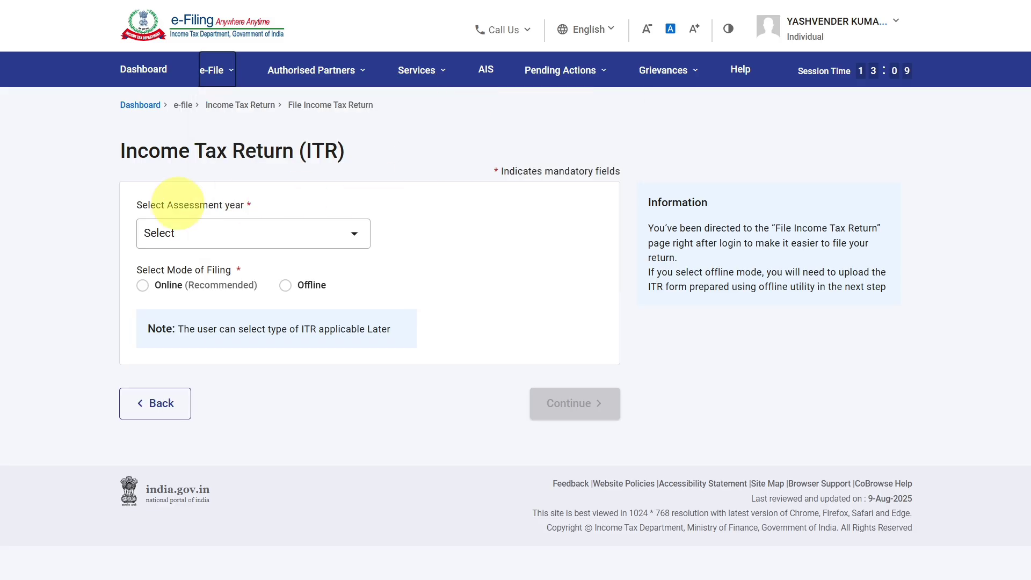
click(227, 236)
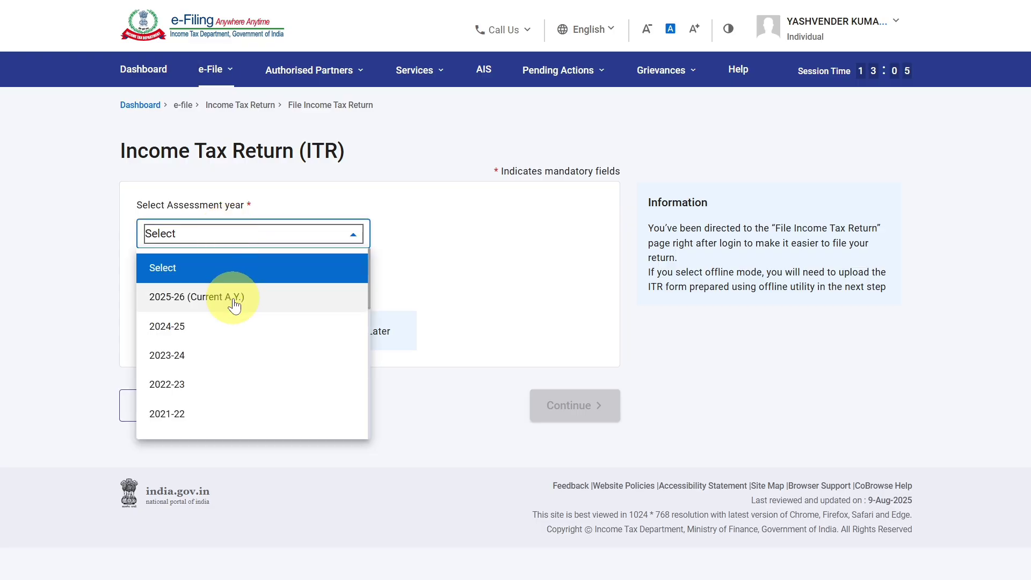
click(234, 304)
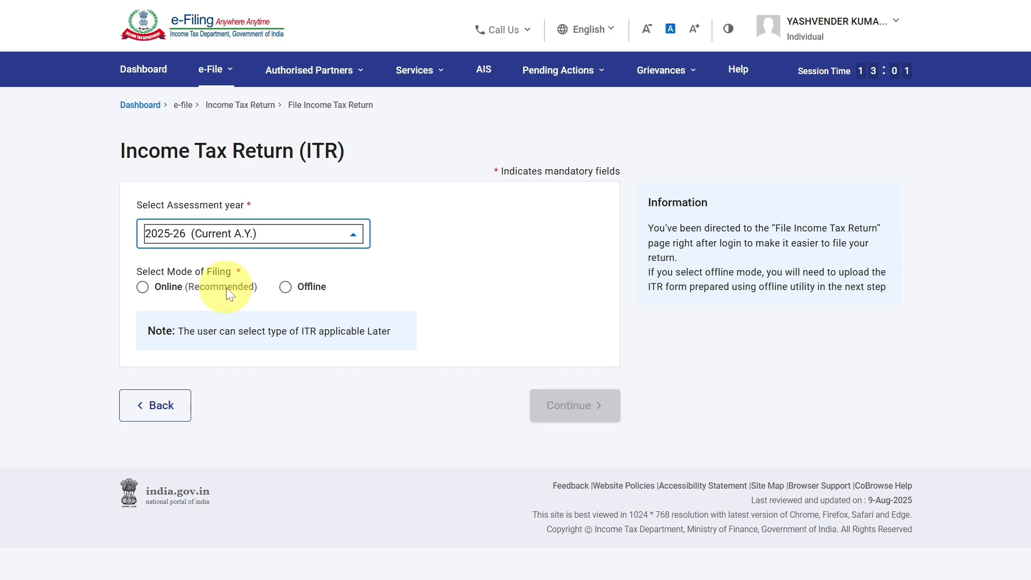
click(147, 293)
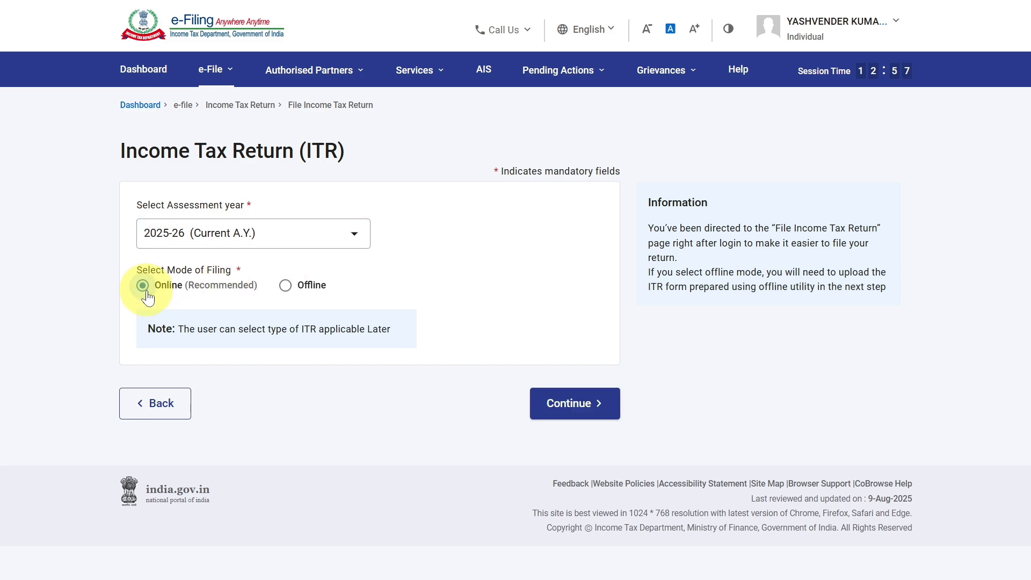
click(561, 418)
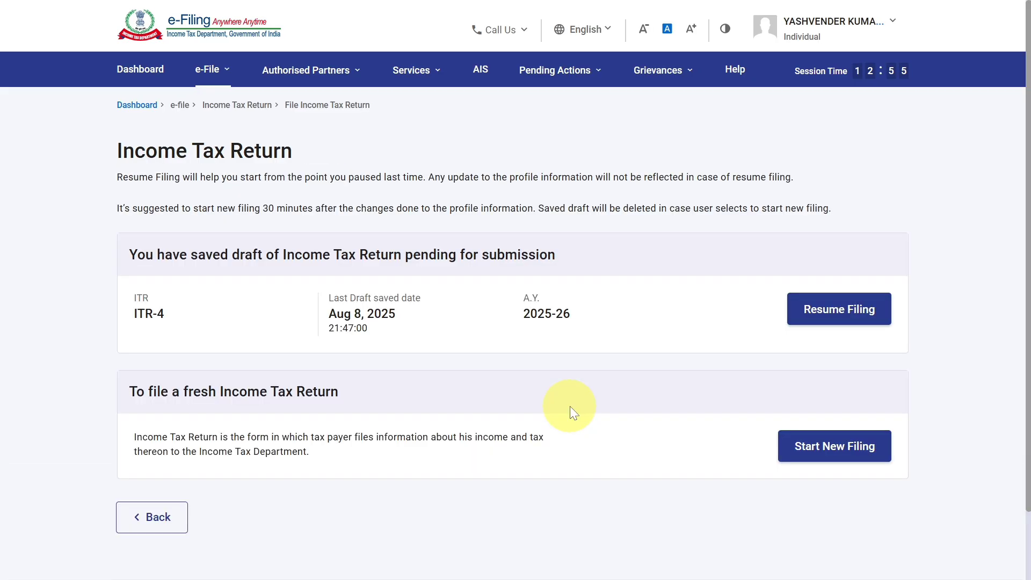
Start a new filing instead of resuming the saved draft, choose ITR - 4 as the form and proceed with it
scroll(591, 408, down, 2)
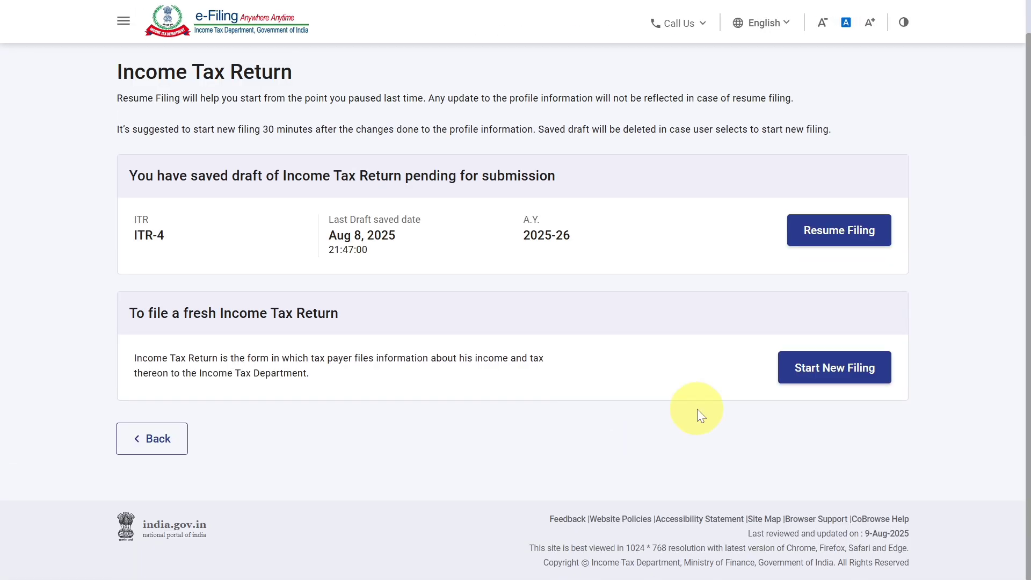
click(852, 380)
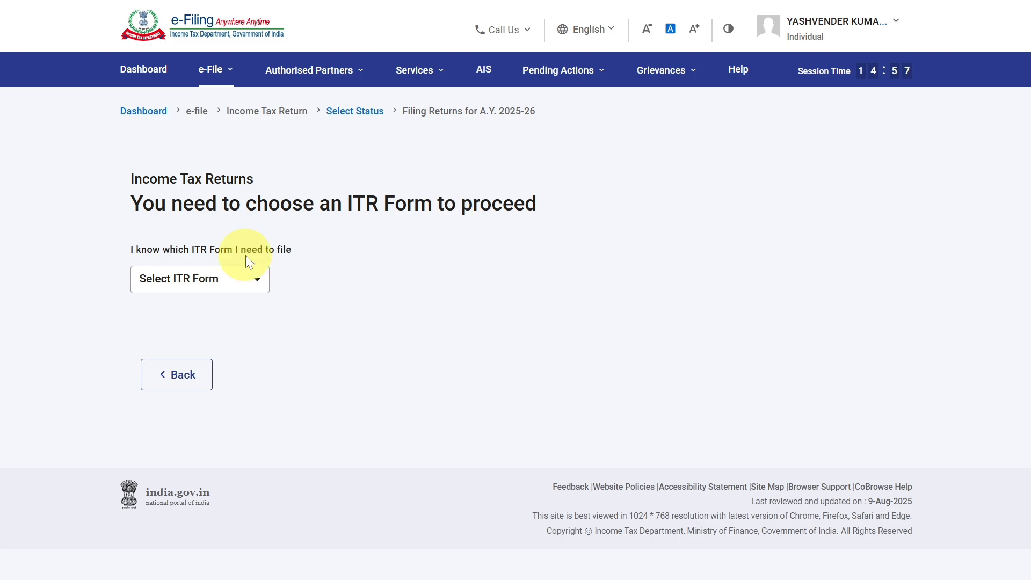
click(245, 278)
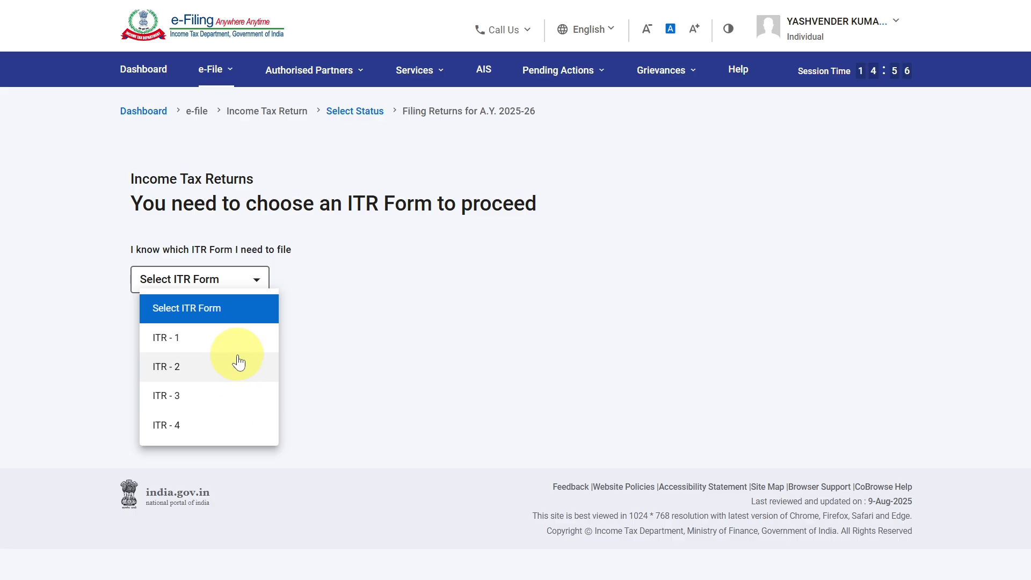
click(236, 425)
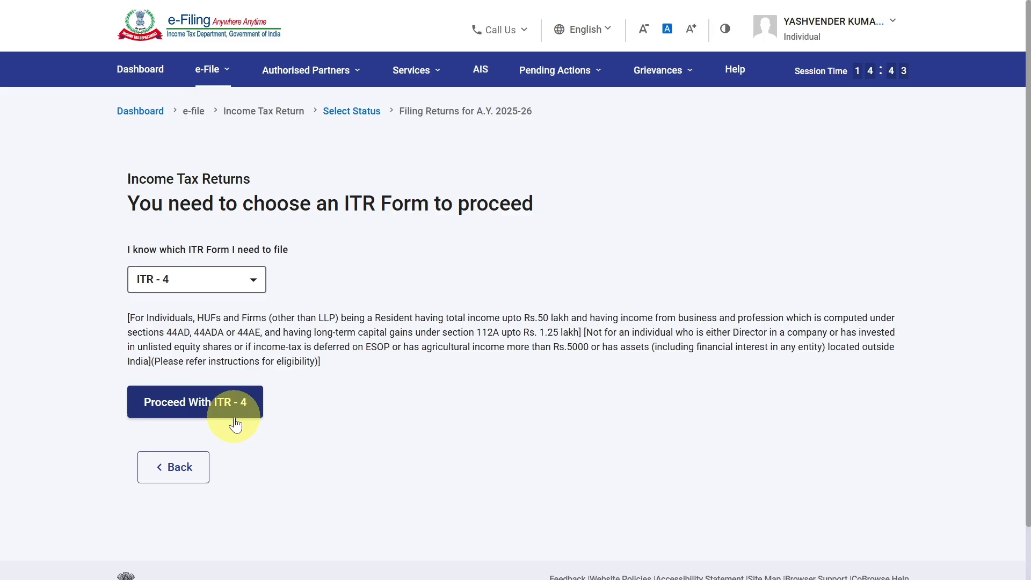
click(227, 291)
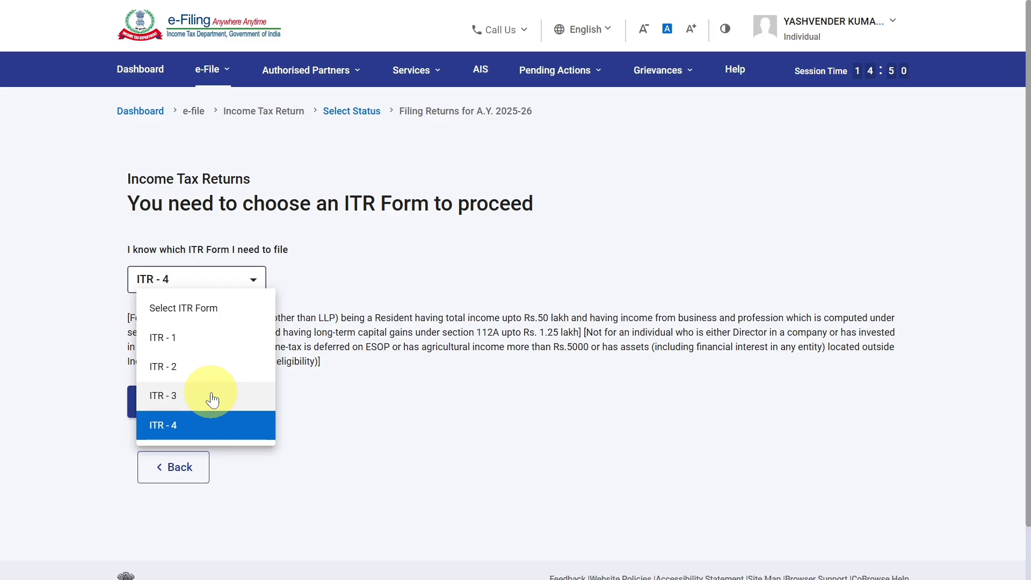
click(204, 426)
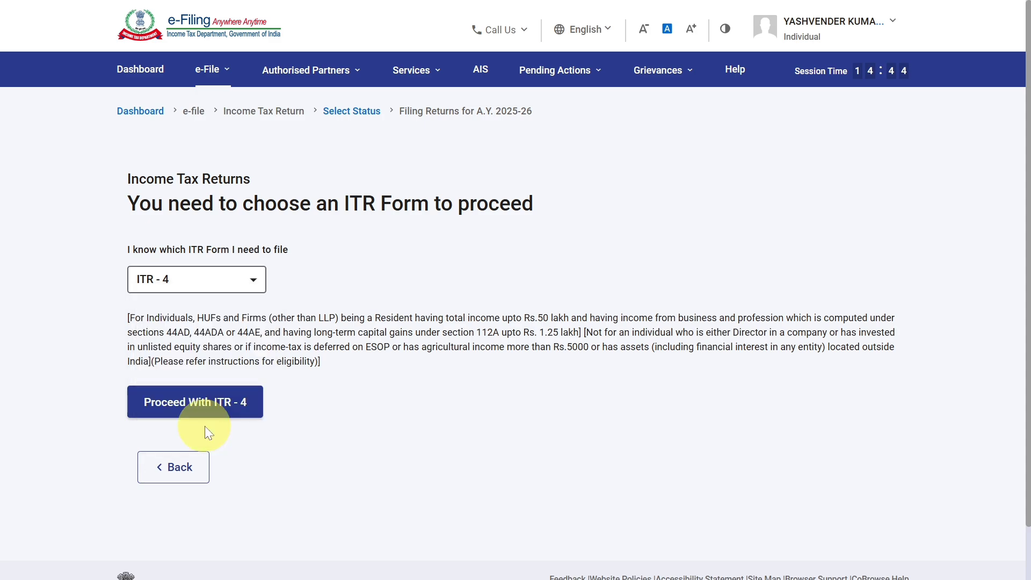
click(206, 418)
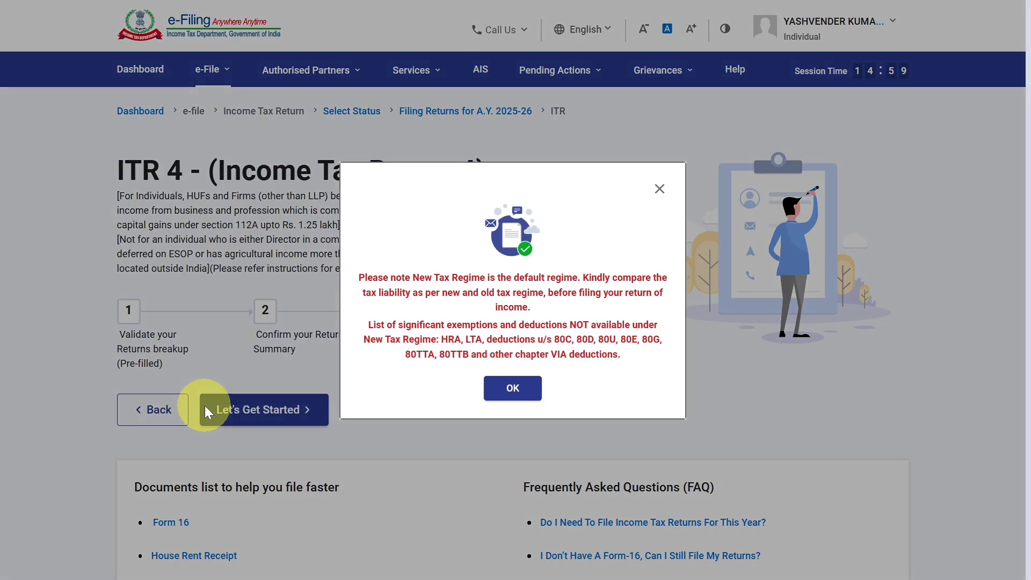
Begin the ITR-4 return, giving "Taxable income is more than basic exemption limit" as the filing reason, and continue to the return summary
click(492, 387)
click(298, 424)
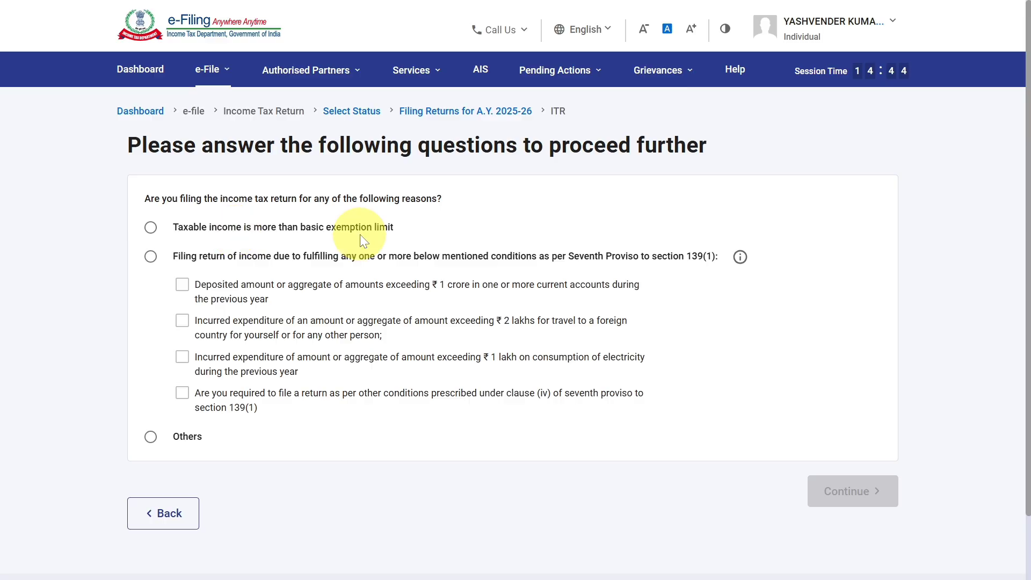
click(158, 227)
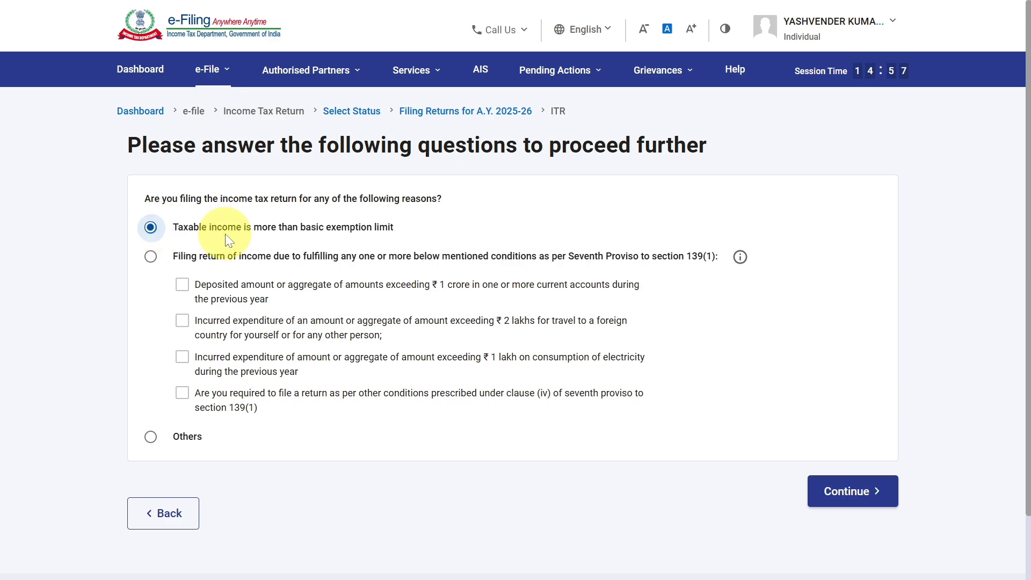
click(151, 228)
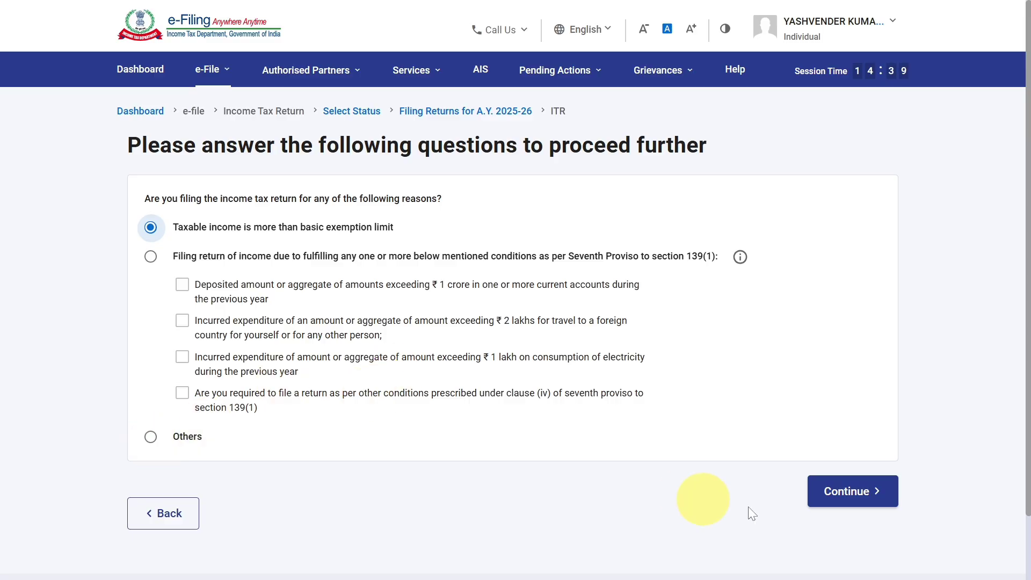
click(839, 489)
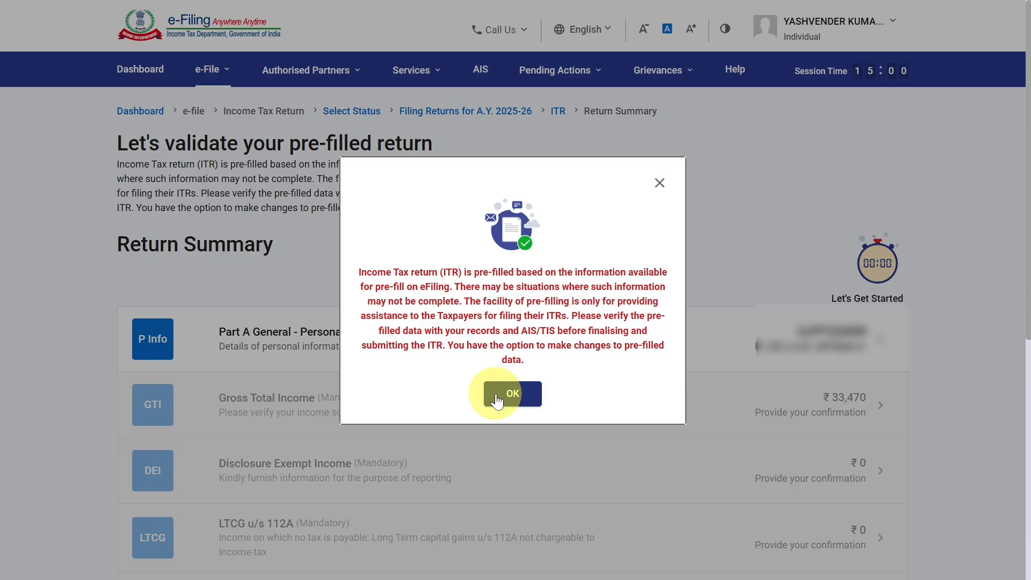
click(498, 397)
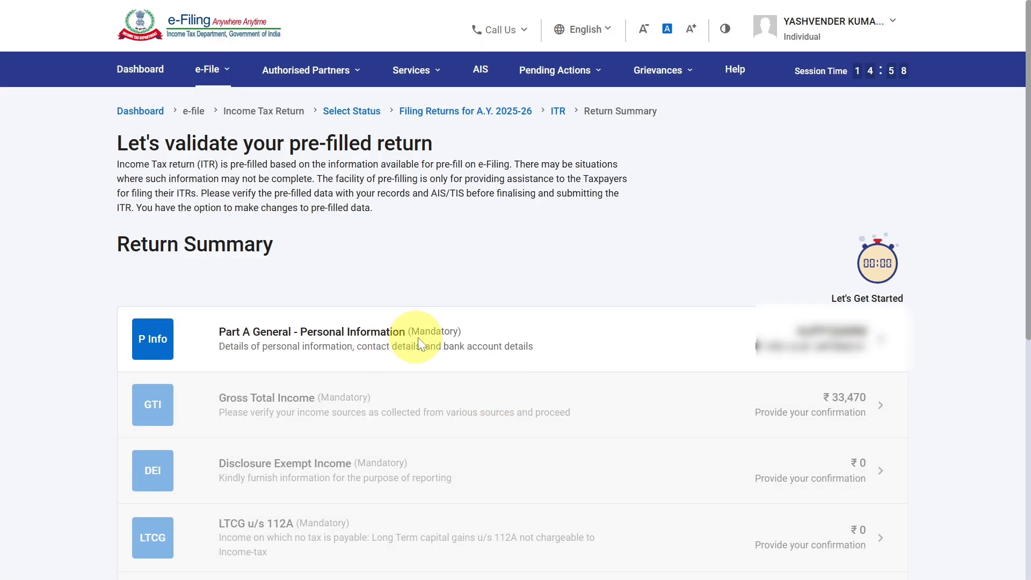
In Part A General - Personal Information, set Nature of Employment to Not Applicable (eg. Family pension etc) and acknowledge the salary notice
click(533, 333)
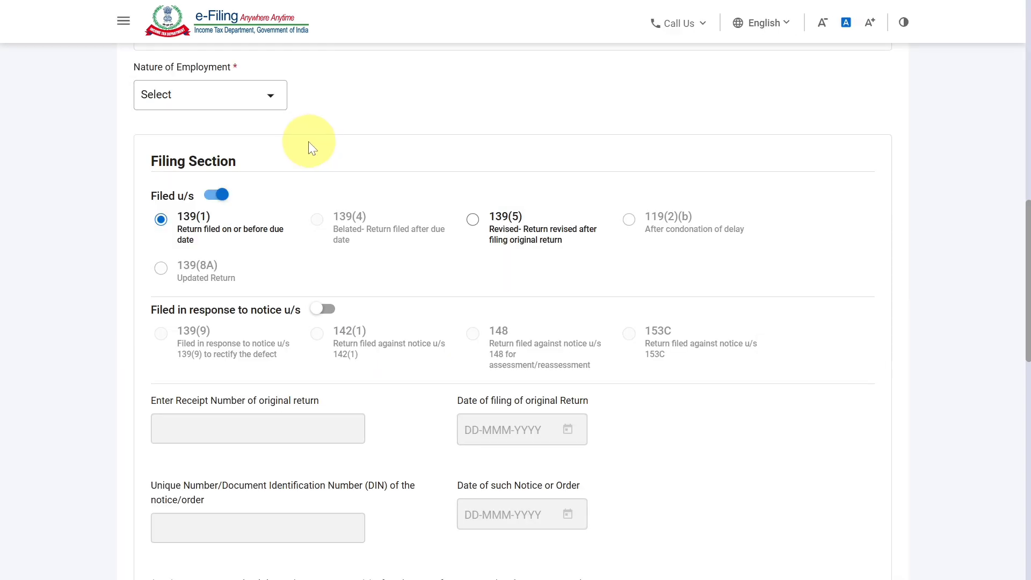
click(203, 95)
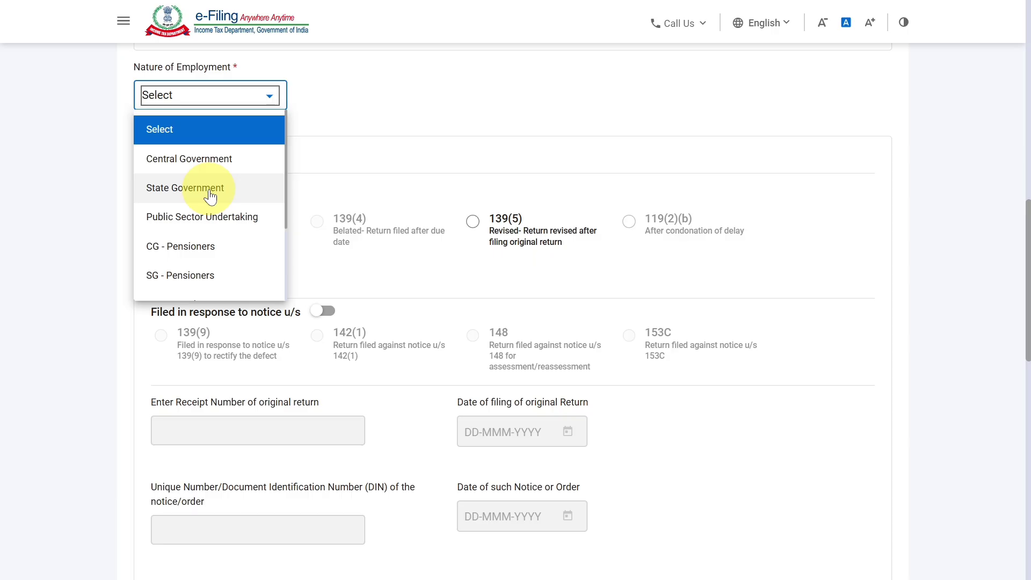
scroll(208, 197, down, 1)
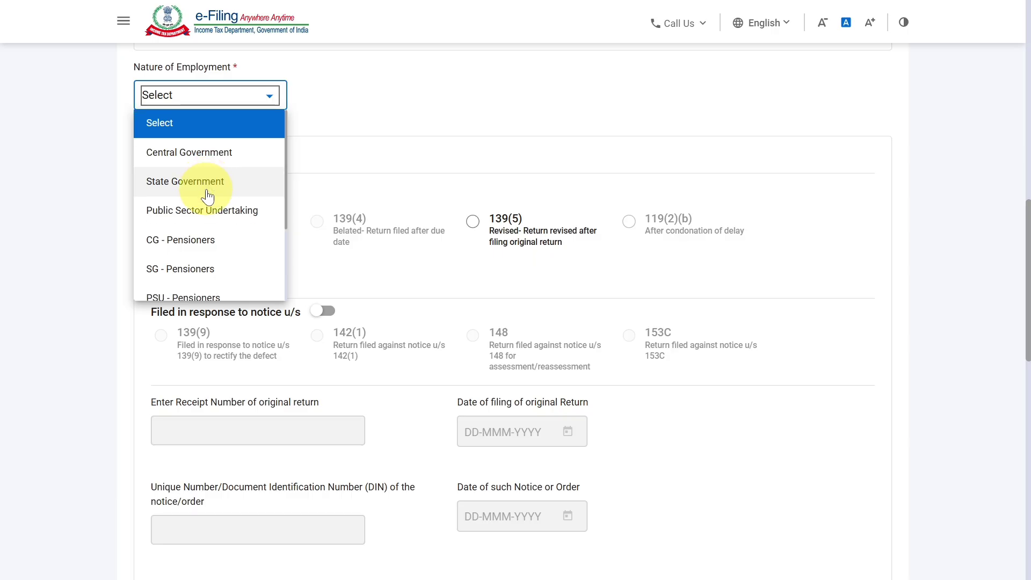
scroll(208, 197, down, 2)
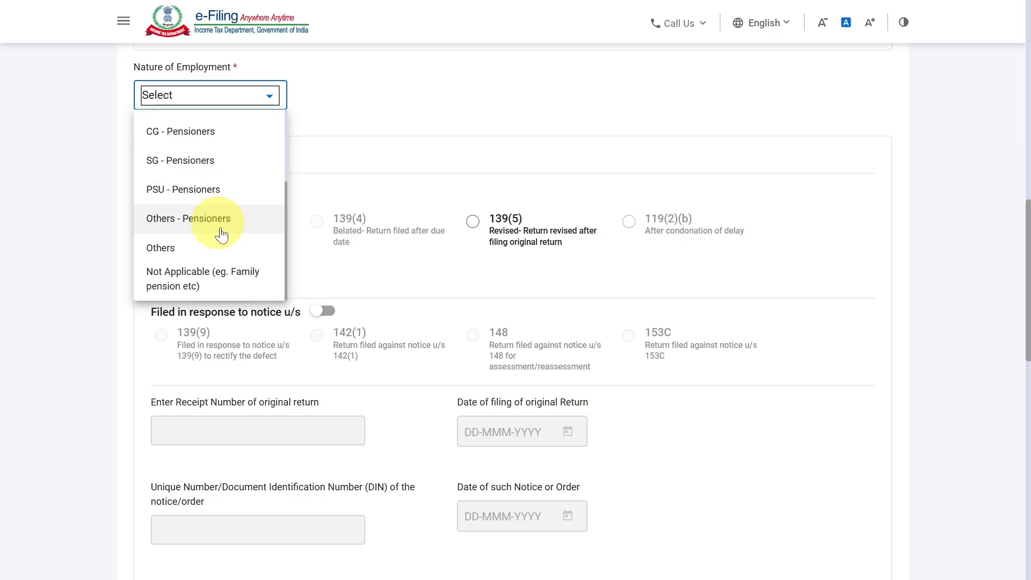
click(228, 272)
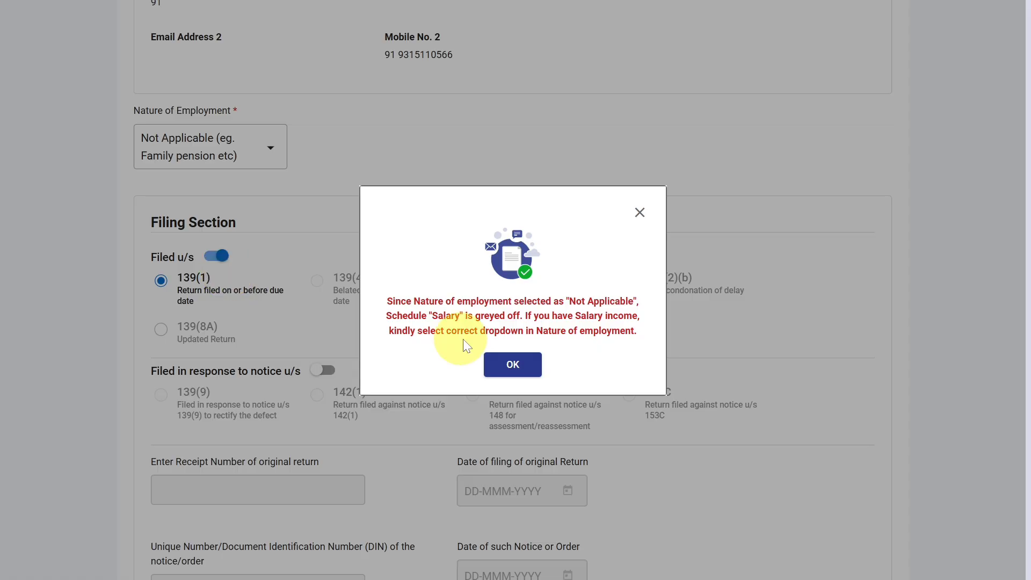
click(513, 365)
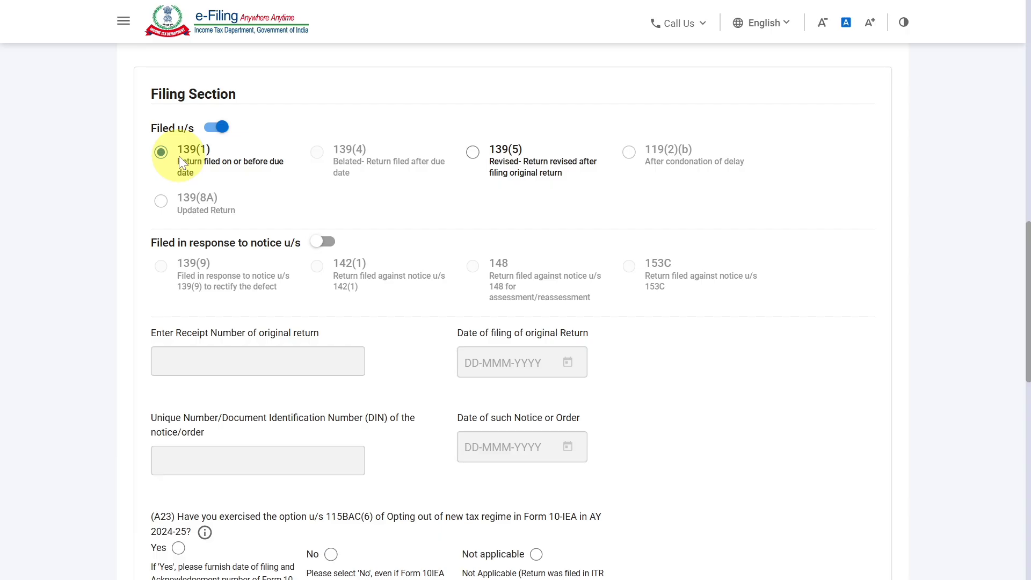
Answer No to the new tax regime opt-out questions for AY 2024-25 and the current assessment year, then confirm the personal information section
scroll(178, 156, down, 5)
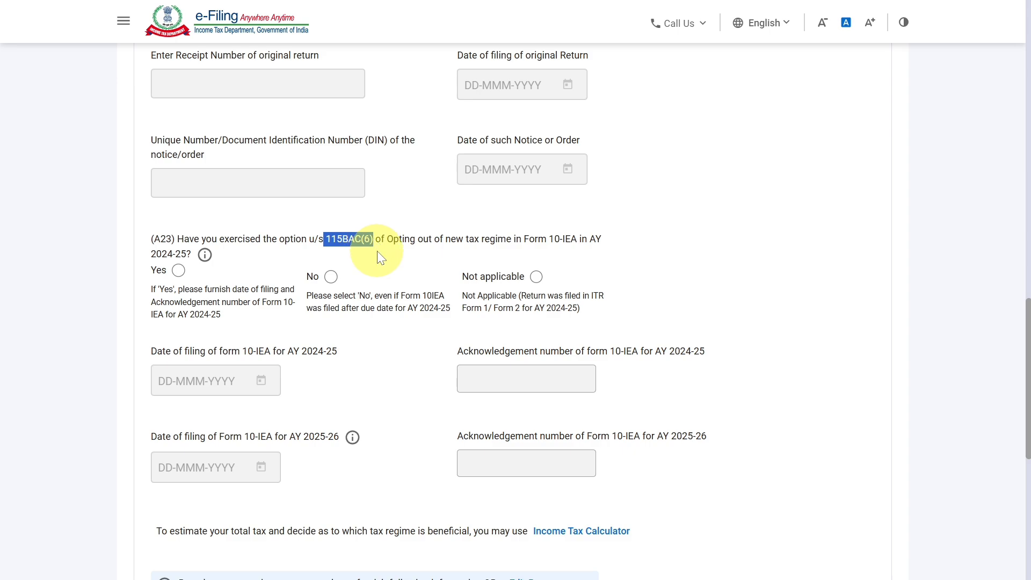
click(331, 276)
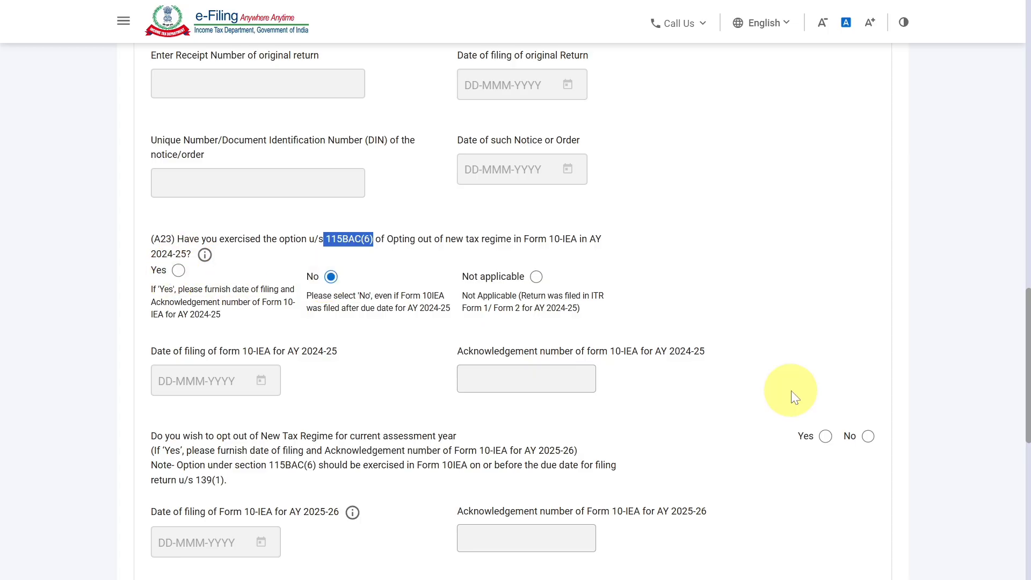
scroll(887, 358, down, 2)
click(868, 343)
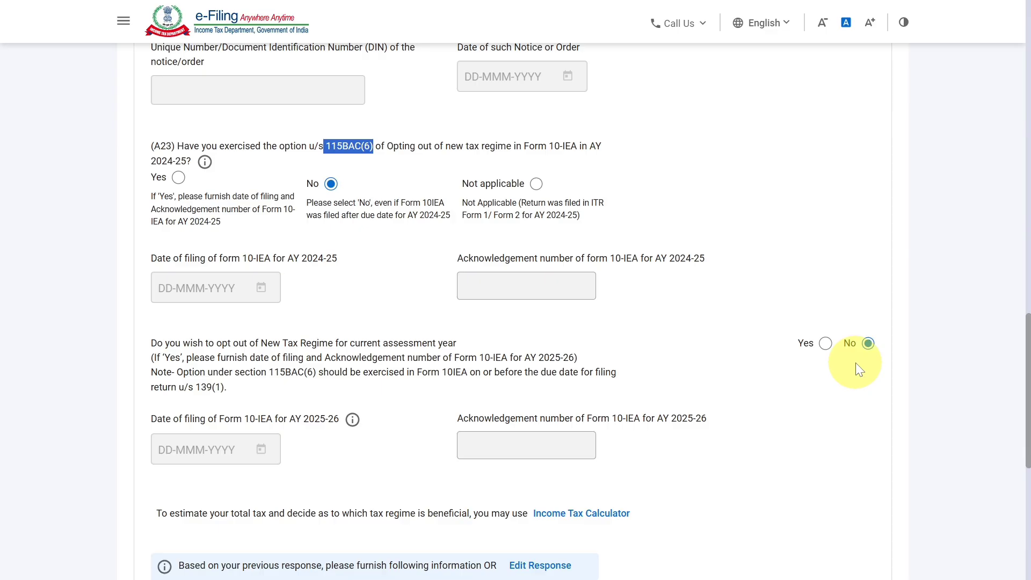
scroll(855, 363, down, 6)
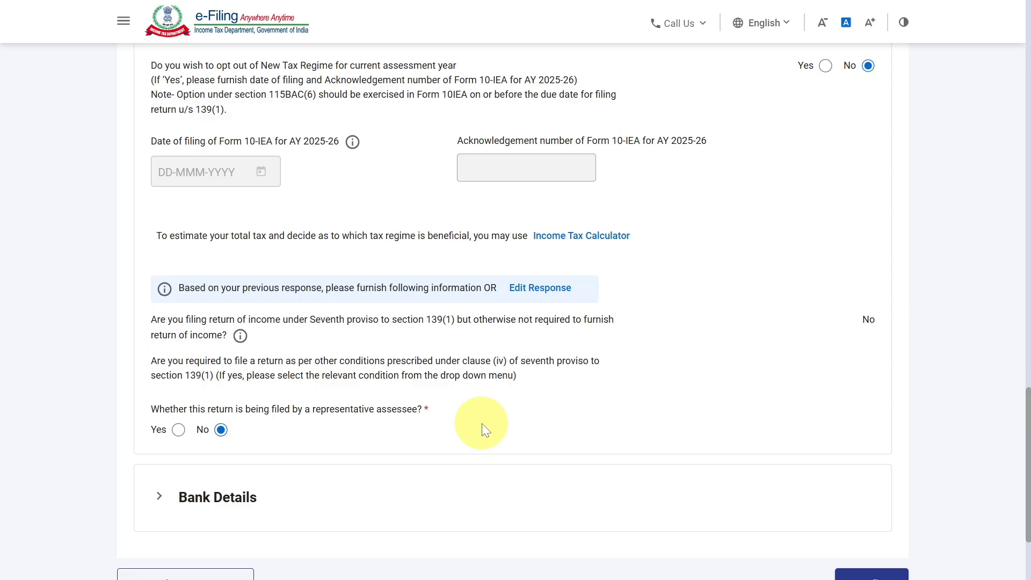
scroll(483, 424, down, 3)
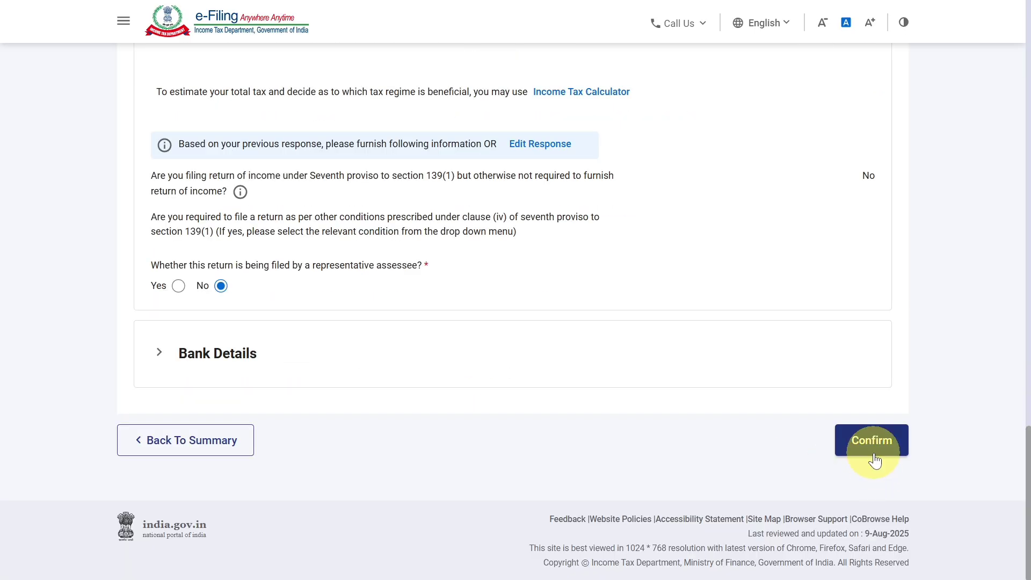
click(873, 441)
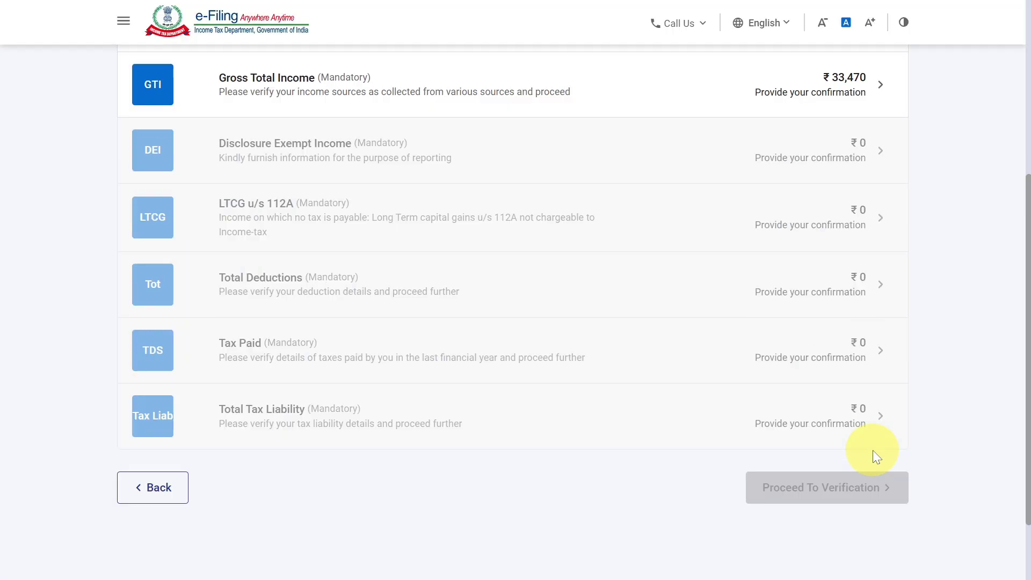
From Gross Total Income, open B1 Income from Business & Profession for editing and expand the section 44AD presumptive business income details
drag(1027, 433, 1029, 434)
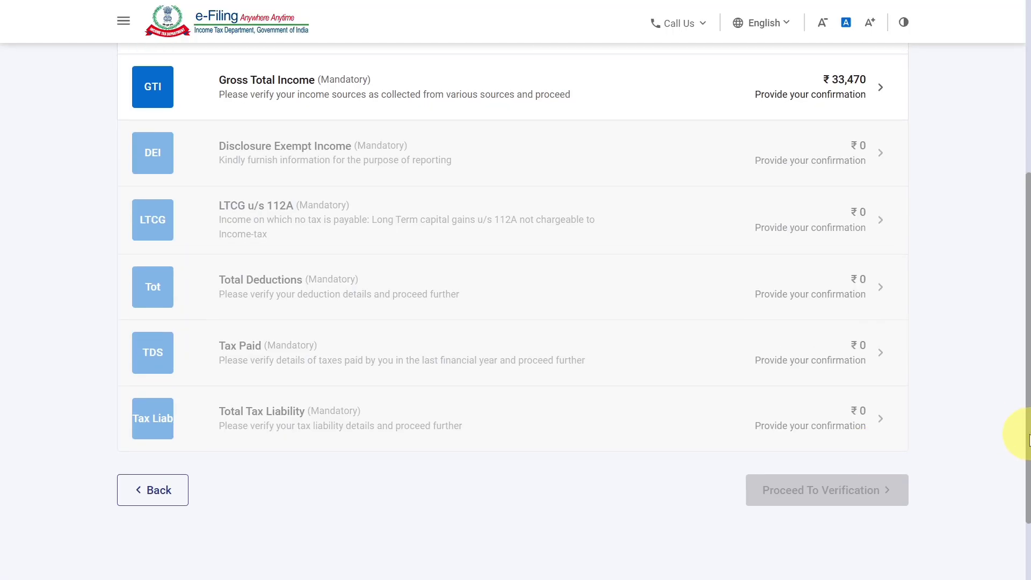
click(319, 96)
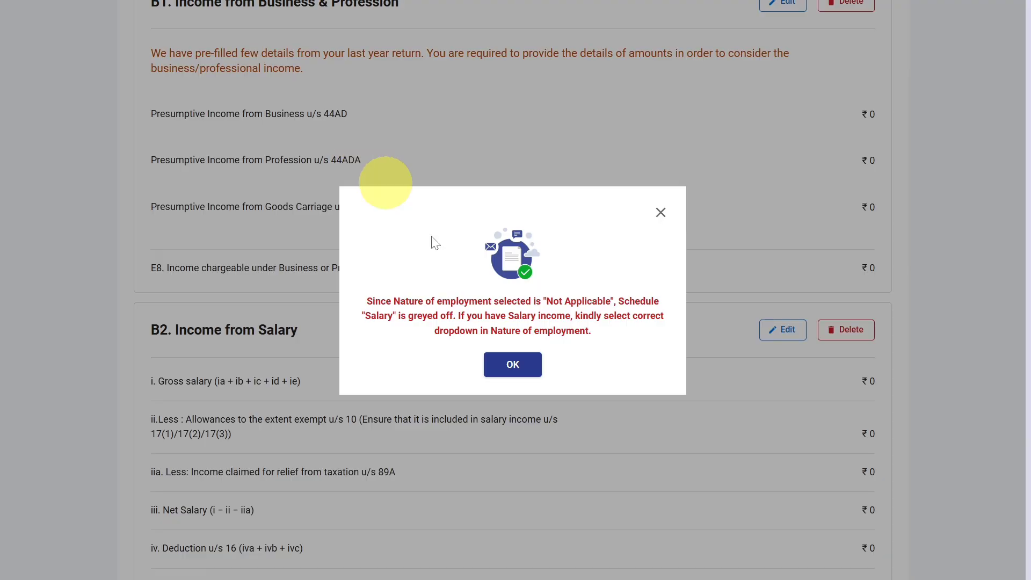
click(512, 370)
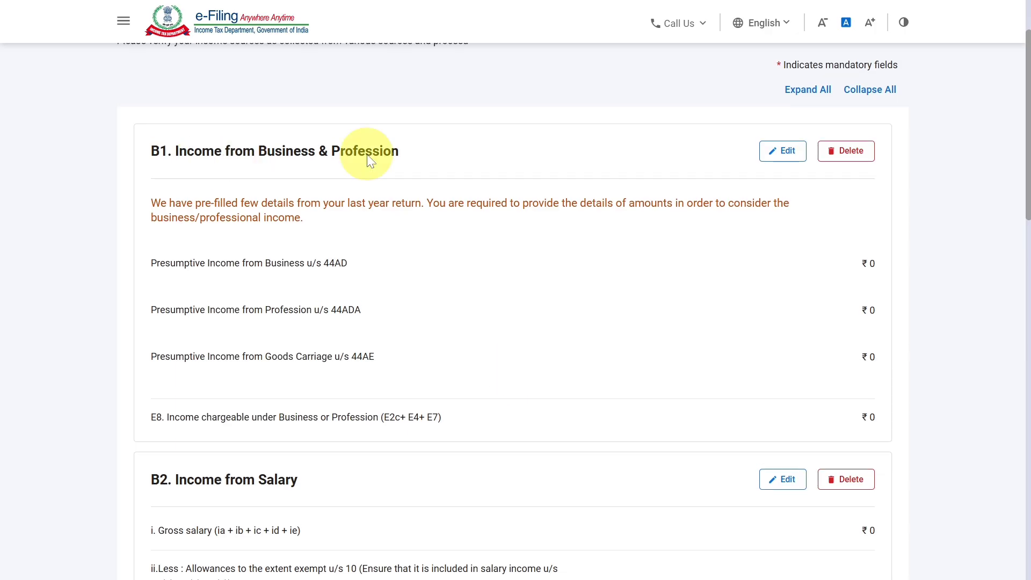
click(785, 152)
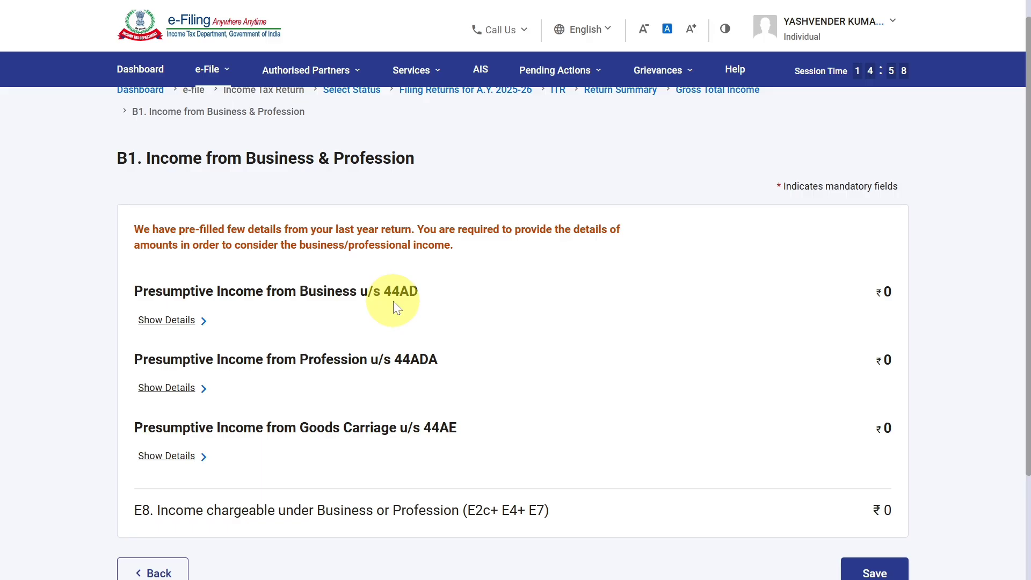
click(177, 322)
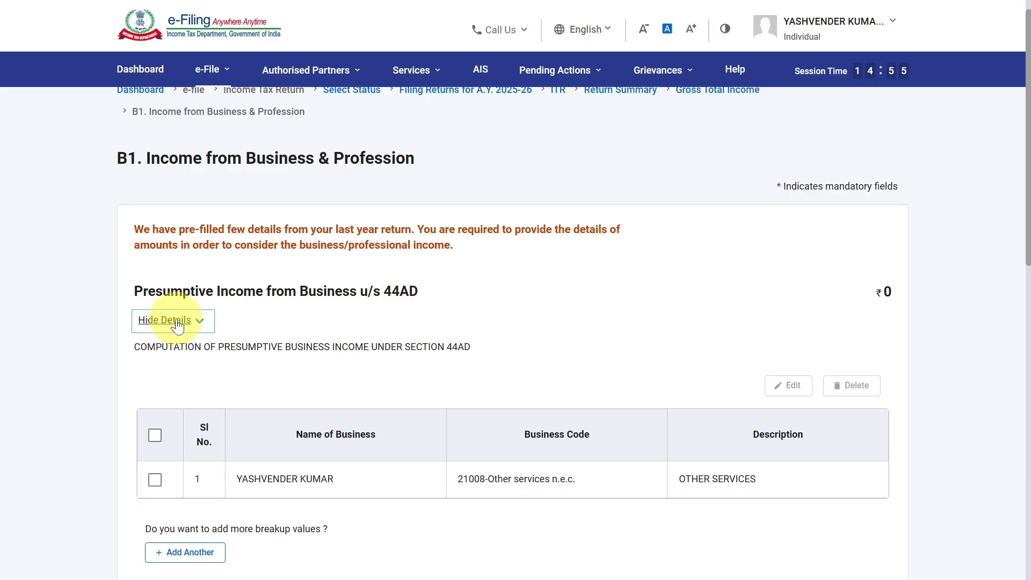
Open the pre-filled section 44AD business entry for editing, set its name to ROYAL HAIR SALOON and clear the description
scroll(409, 369, down, 3)
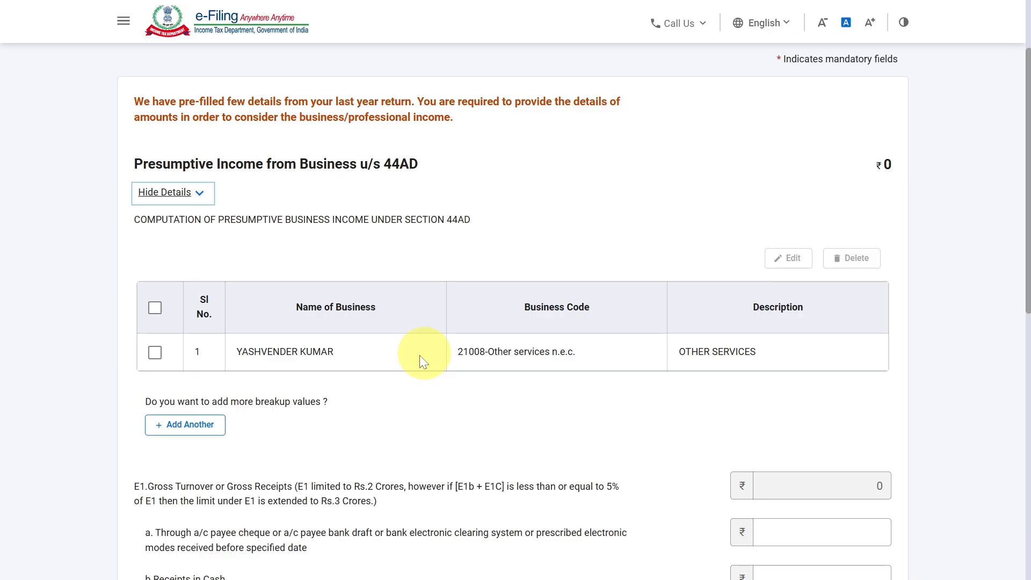
click(420, 356)
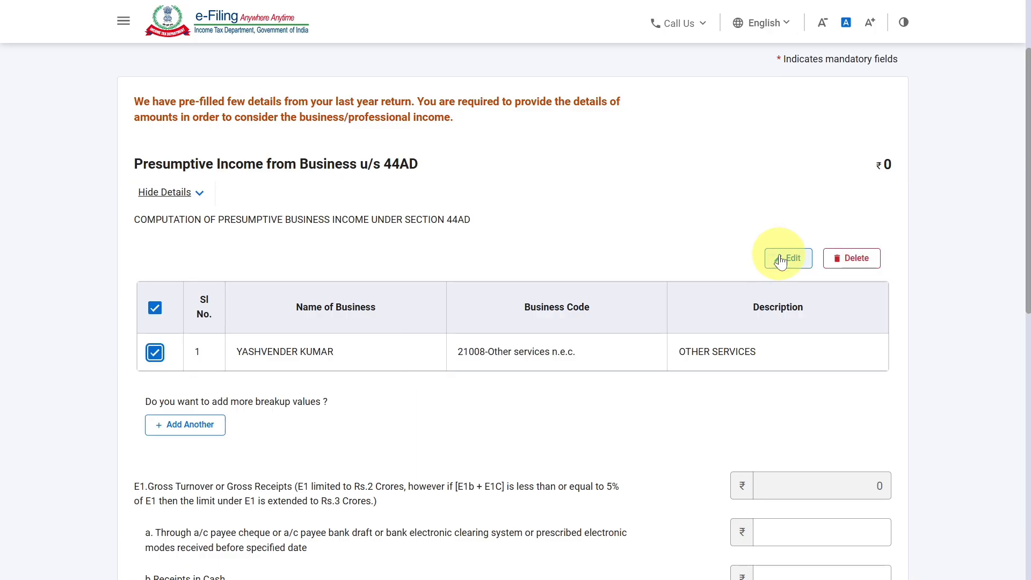
click(780, 260)
key(BackSpace)
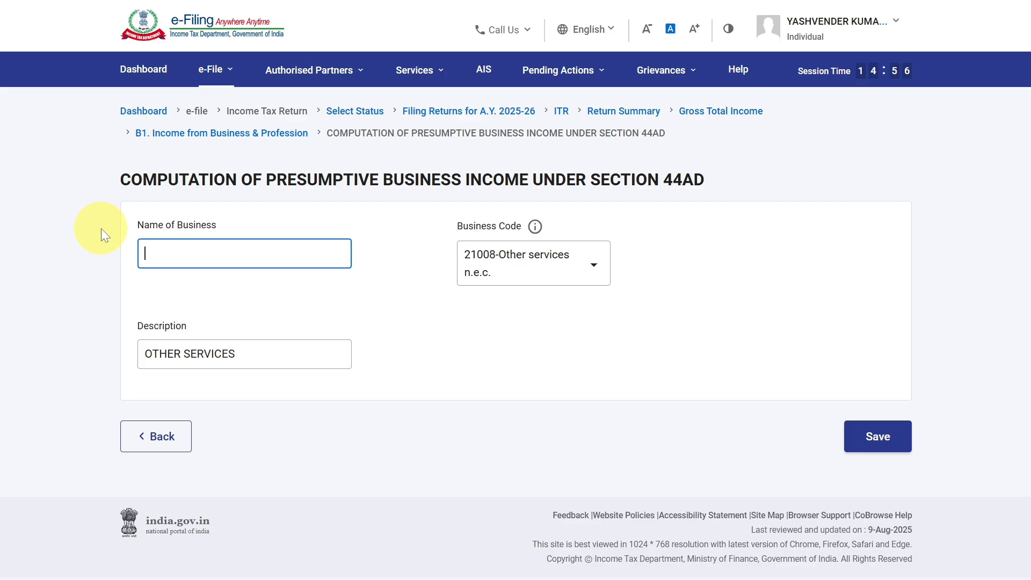
text(ROUAL HAIR SALOON)
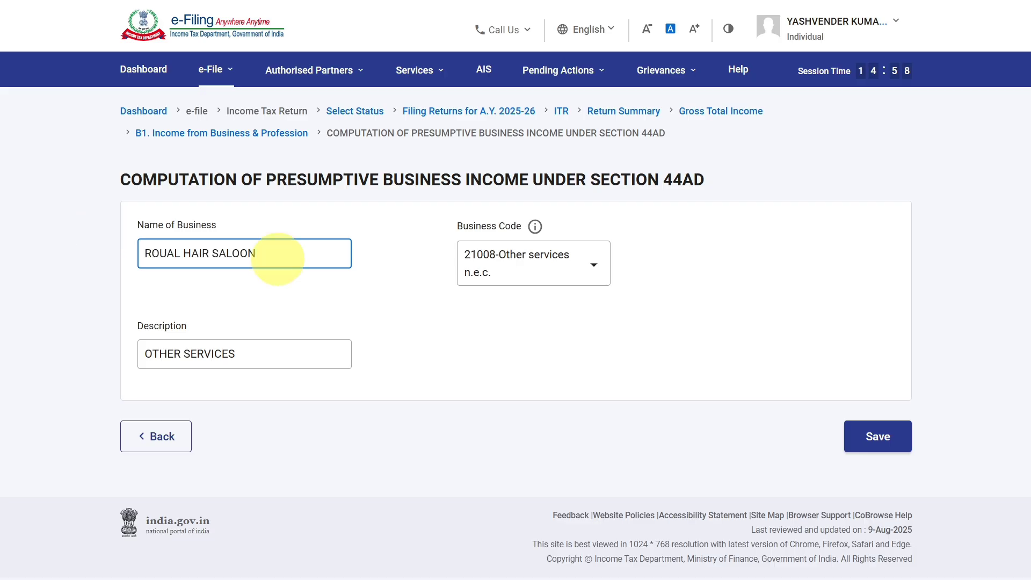
click(517, 262)
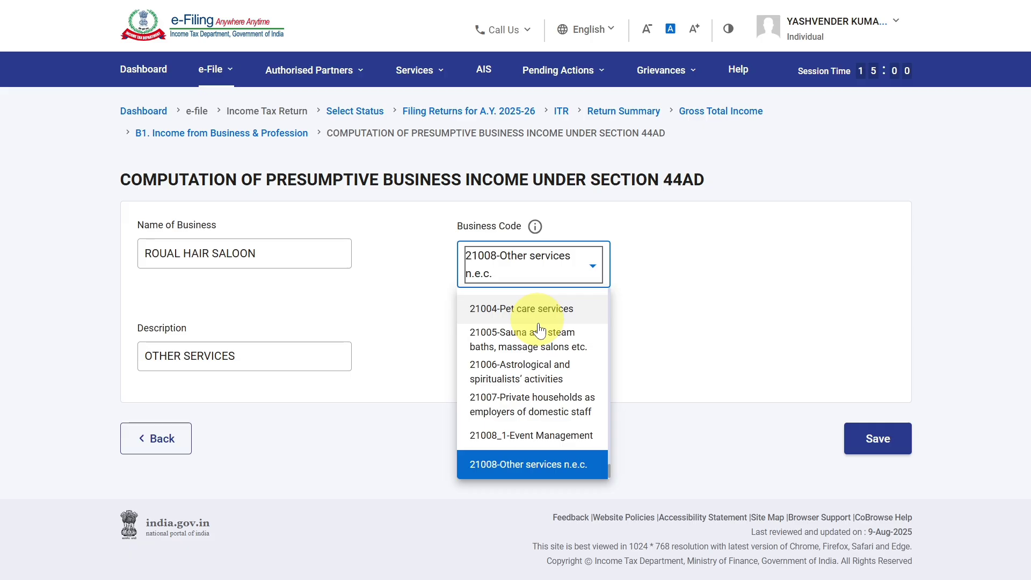
double_click(208, 353)
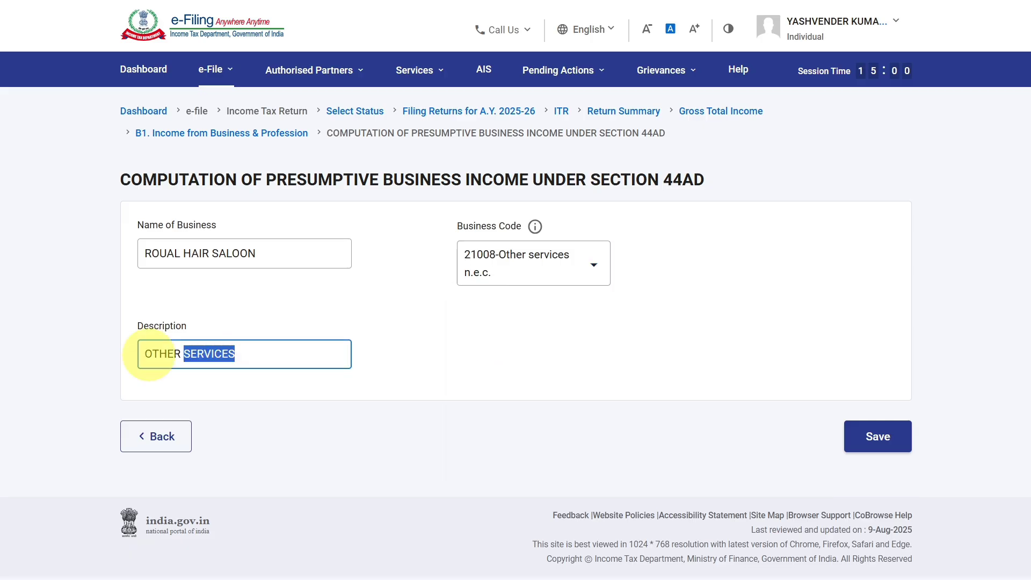
key(ctrl+a)
key(BackSpace)
click(166, 252)
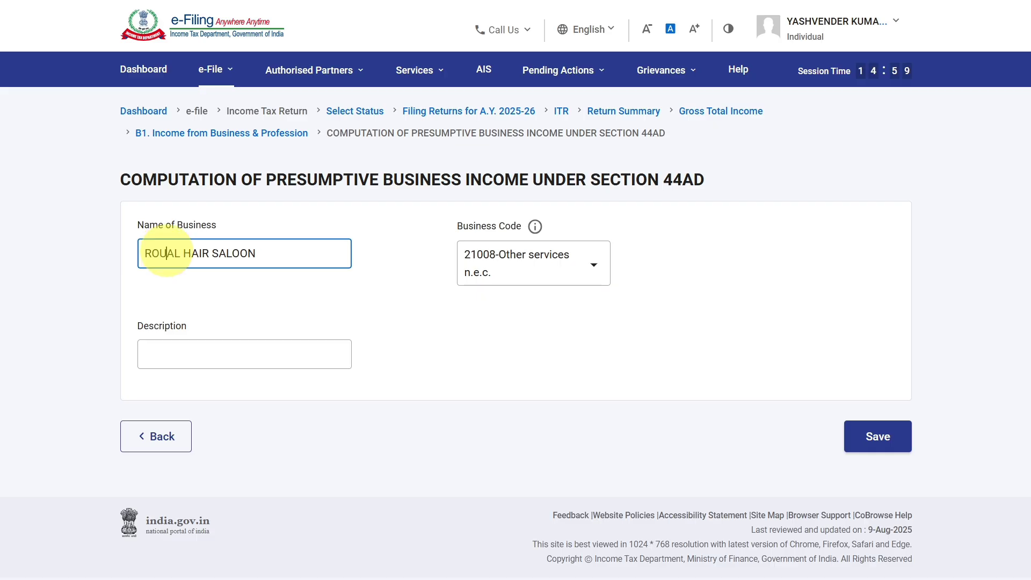
key(BackSpace)
text(Y)
Enter HAIR SALOON as the business description and save the entry
click(222, 359)
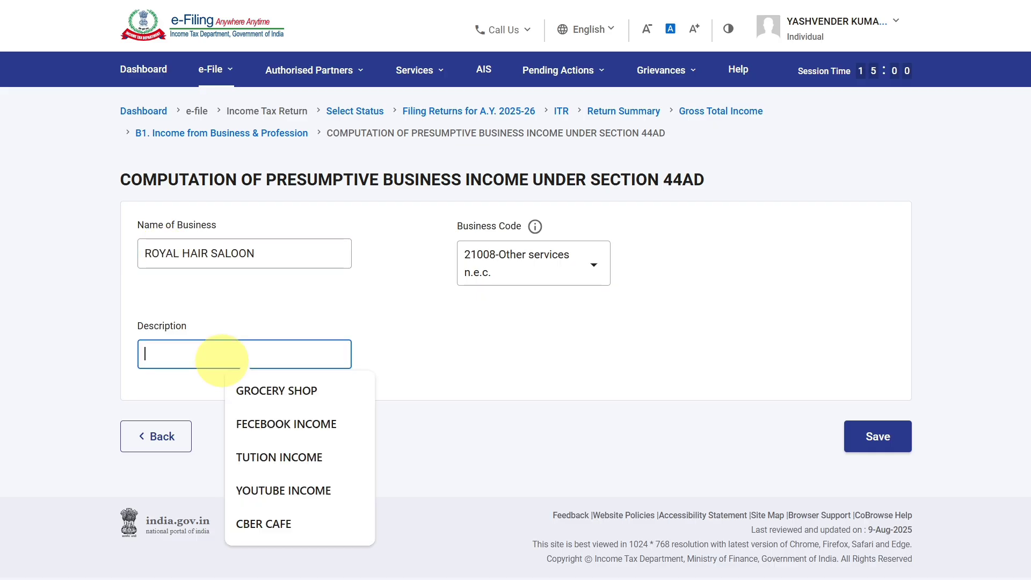
text(HAIR SAL)
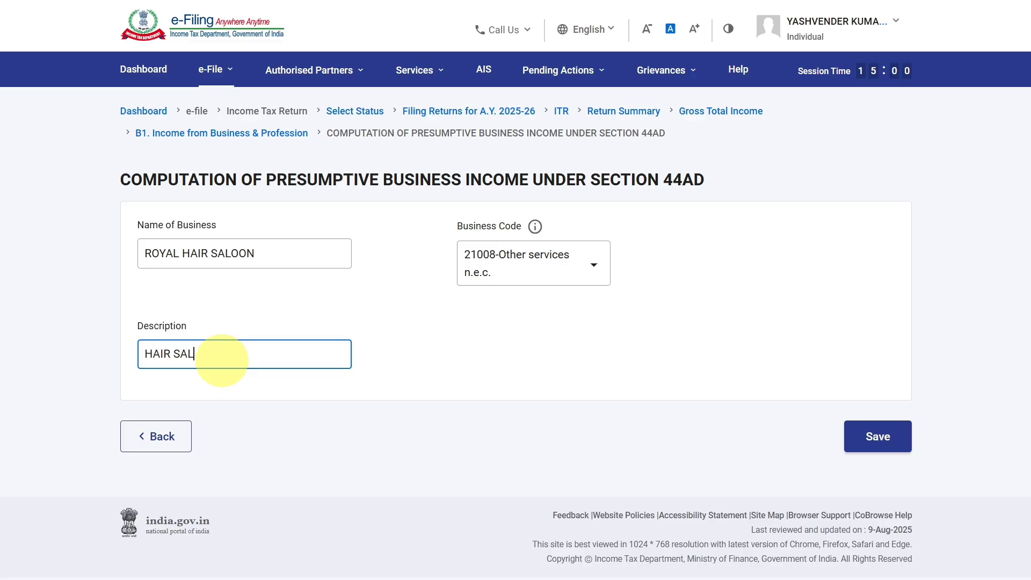
text(OON)
click(877, 436)
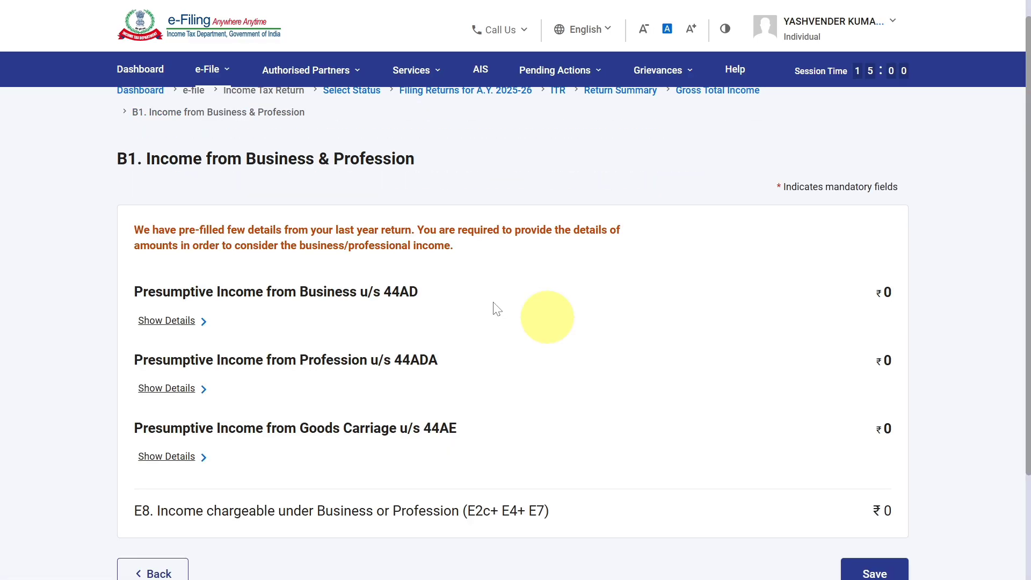
In the section 44AD details, enter E1 gross receipts of 850600 through bank or electronic modes and 560451 in cash
click(206, 327)
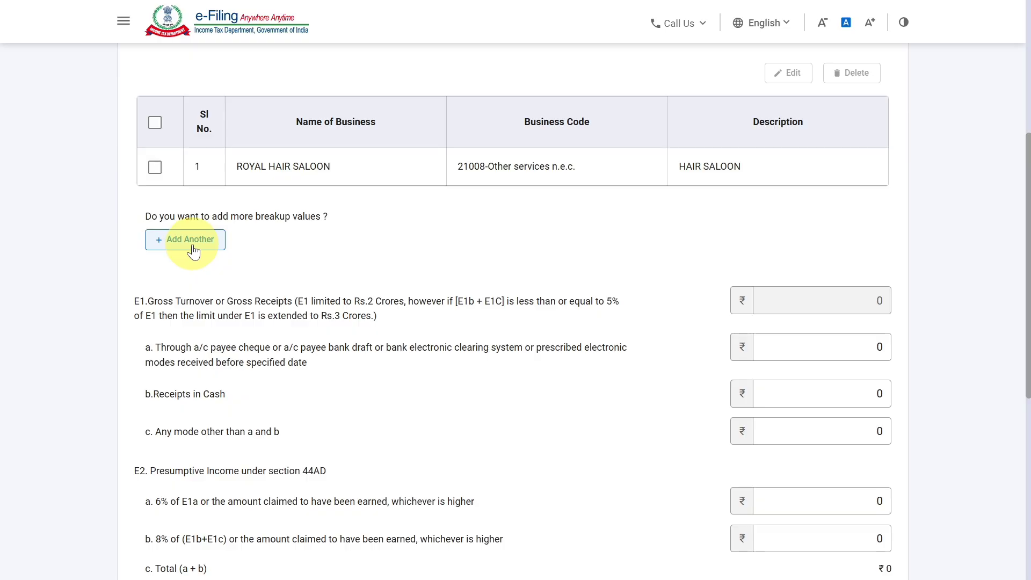
scroll(190, 257, down, 2)
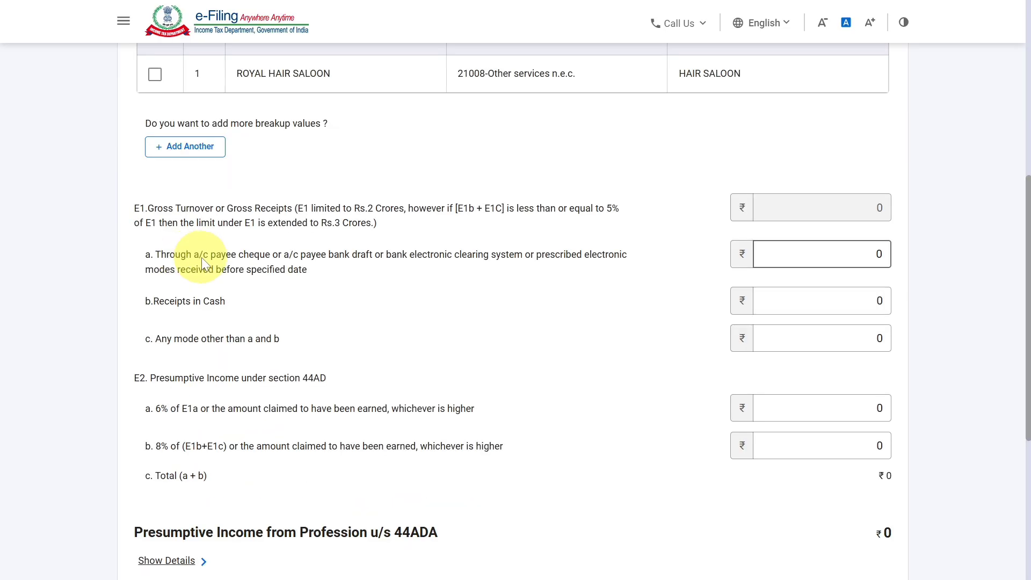
click(527, 274)
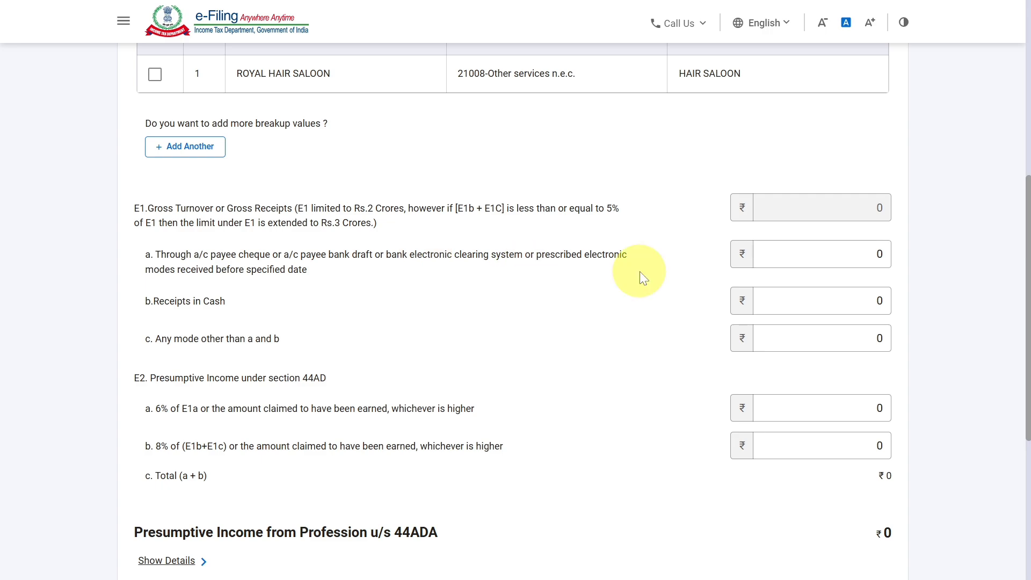
click(881, 268)
text(85)
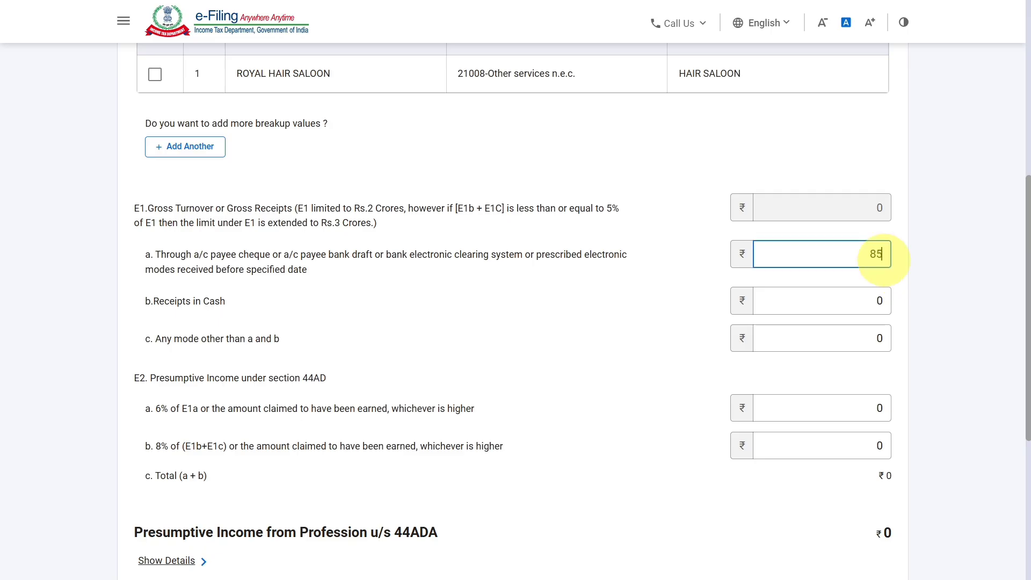
text(0600)
key(Tab)
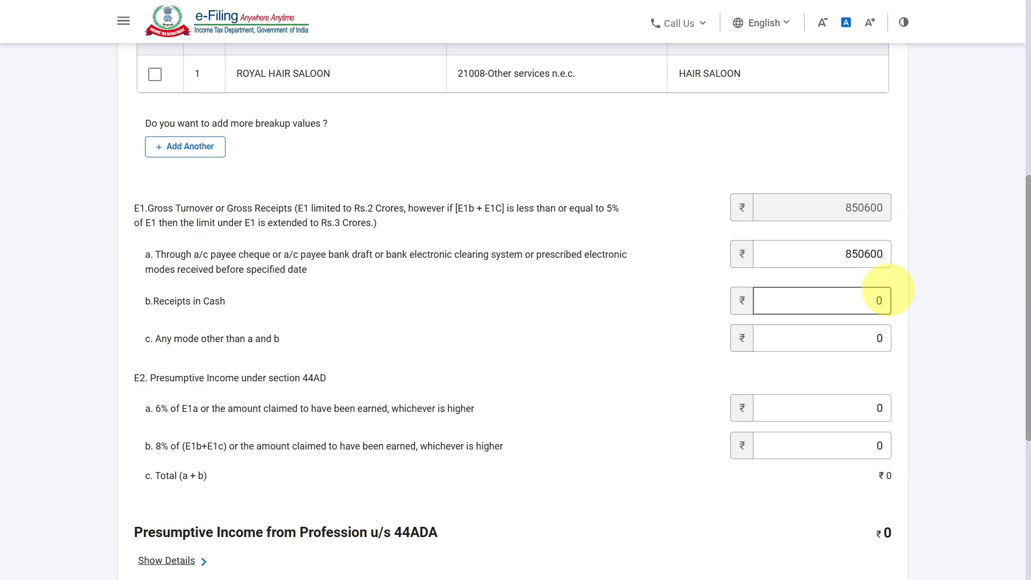
click(884, 291)
text(560451)
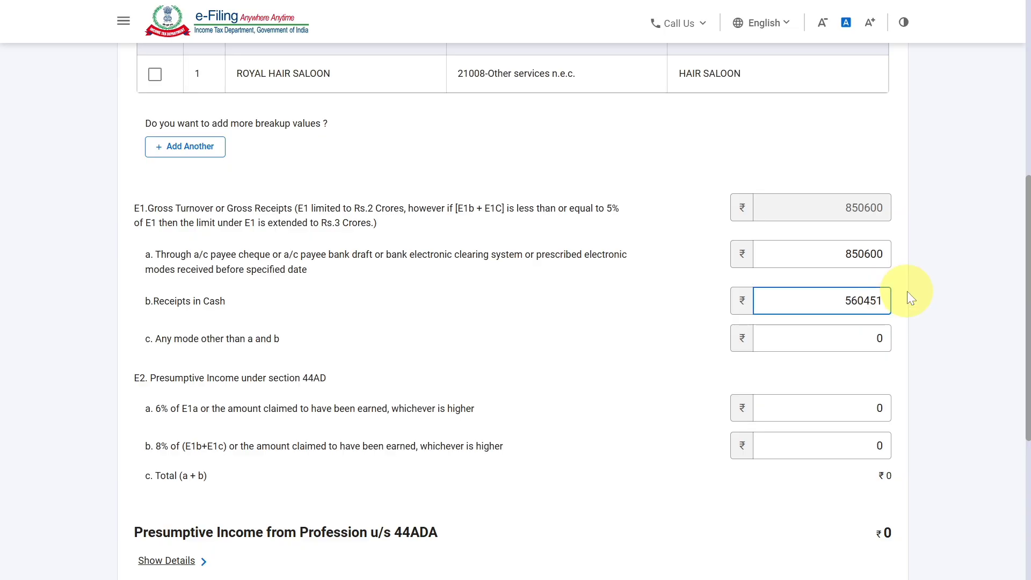
click(916, 298)
Set the E2 presumptive income under section 44AD to 380952 for the 6% category and 250000 for the 8% category
scroll(219, 310, down, 2)
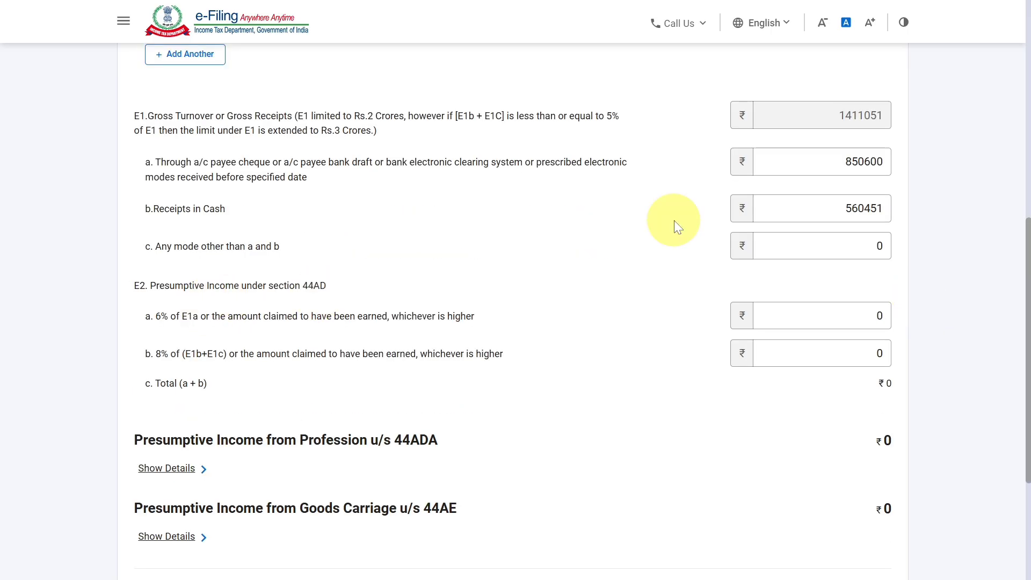
click(850, 210)
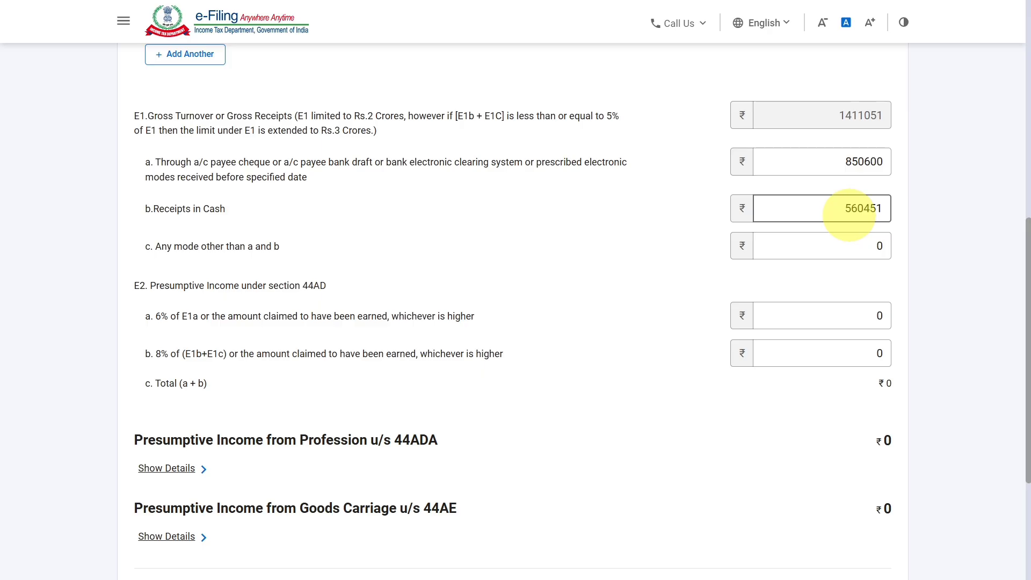
click(811, 169)
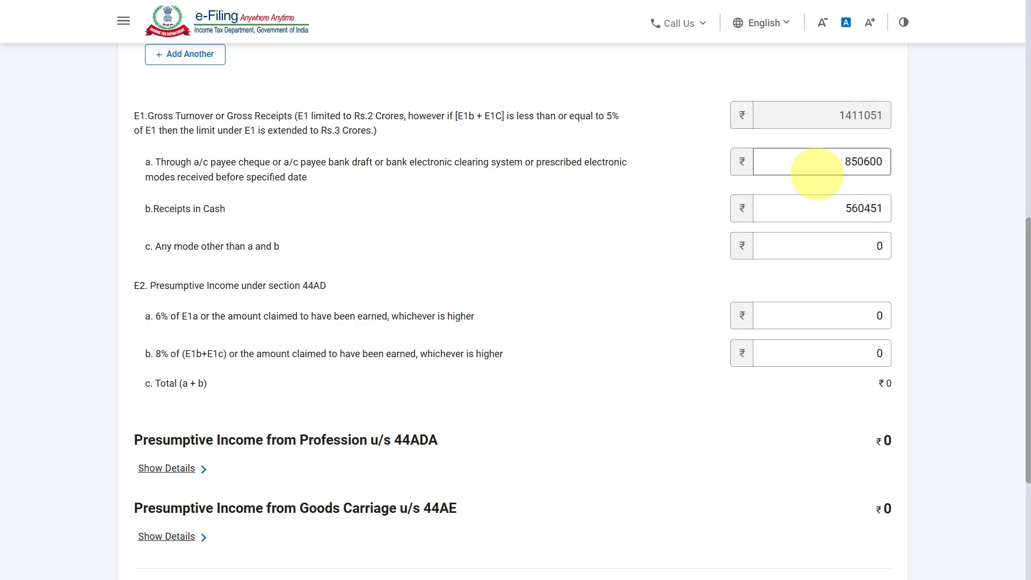
click(744, 314)
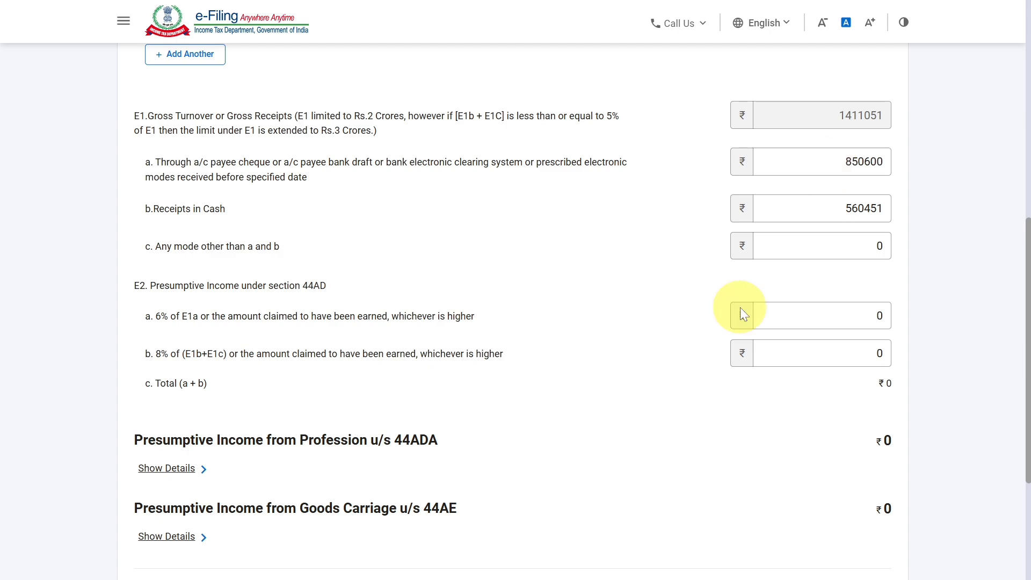
click(880, 317)
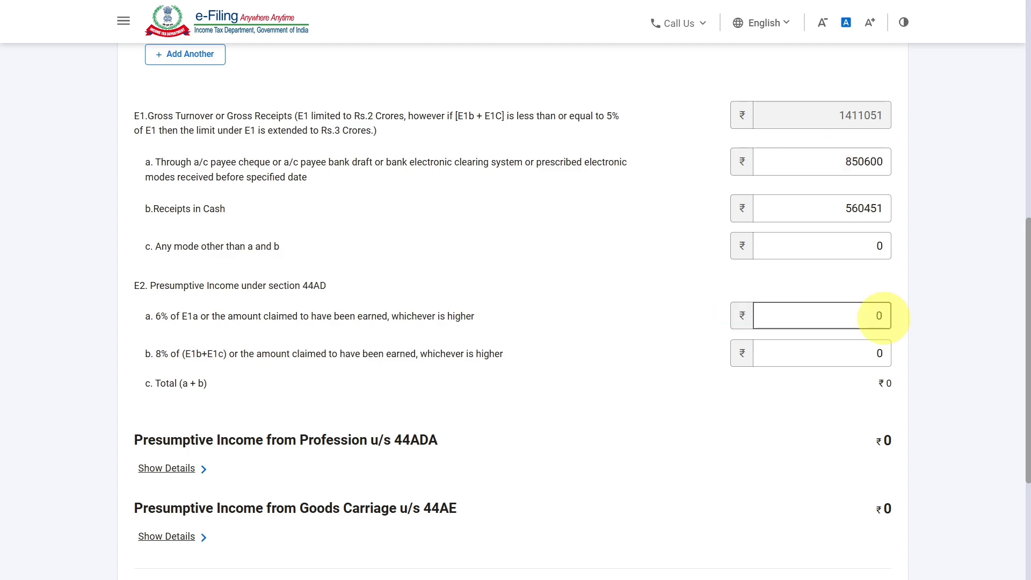
click(880, 316)
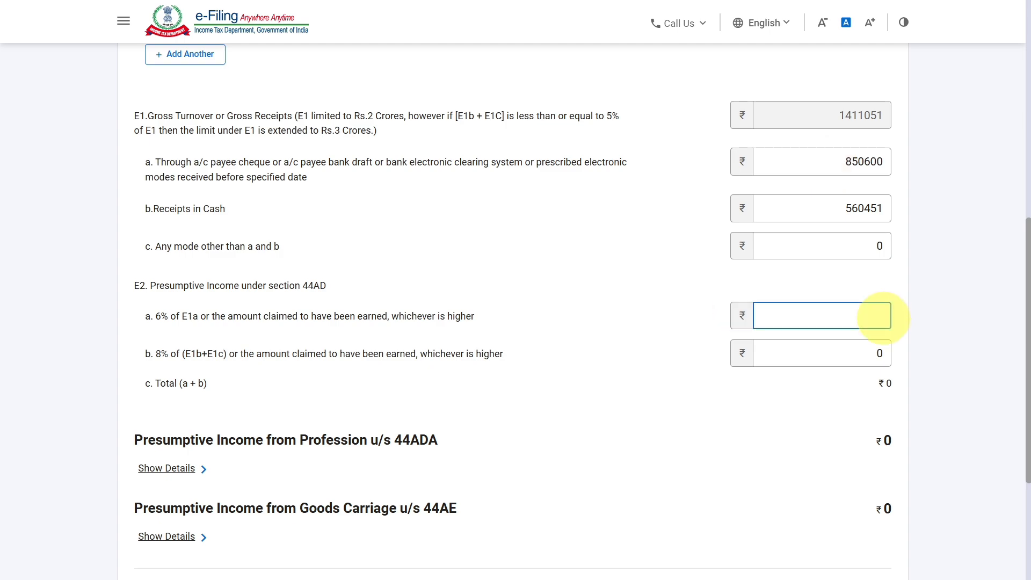
text(380952)
click(1000, 312)
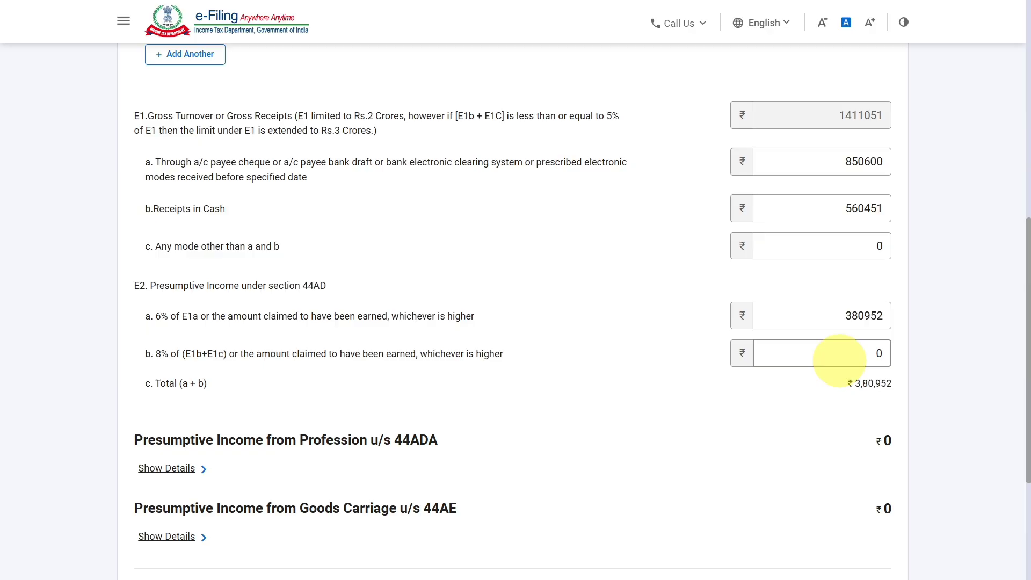
click(883, 355)
text(2500)
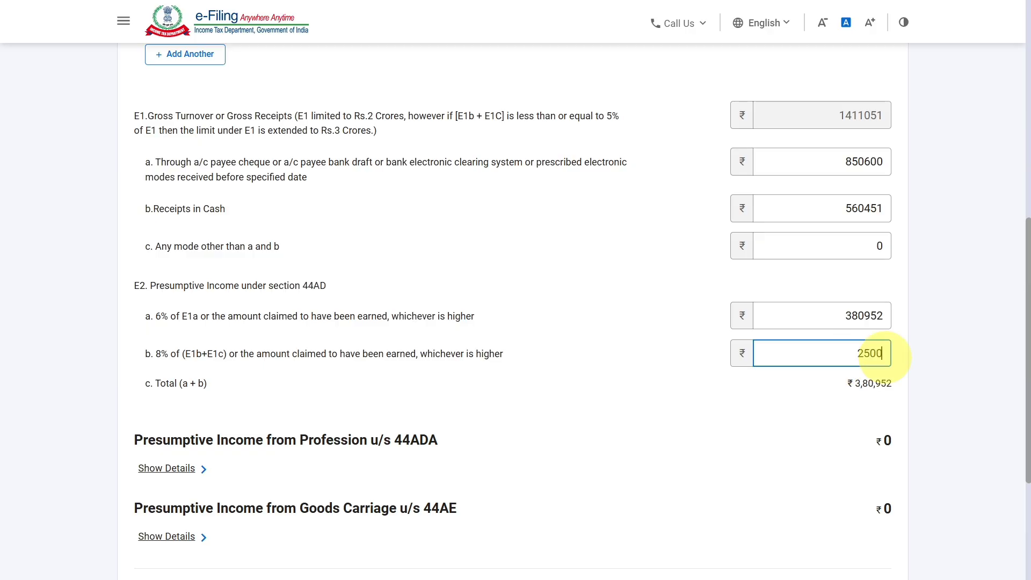
text(00)
click(932, 340)
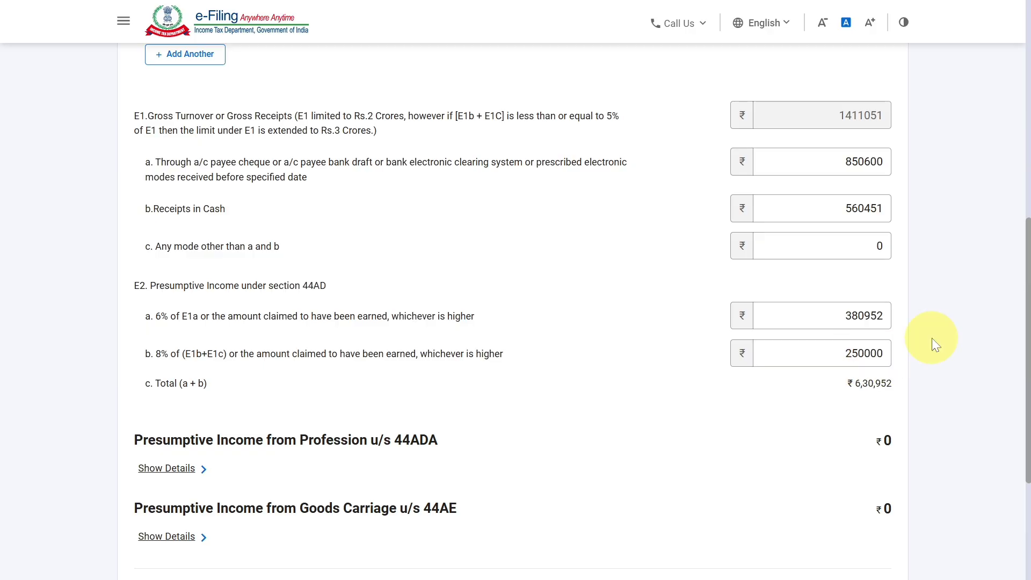
Save the B1 Income from Business & Profession schedule and acknowledge the salary notice
scroll(932, 337, down, 2)
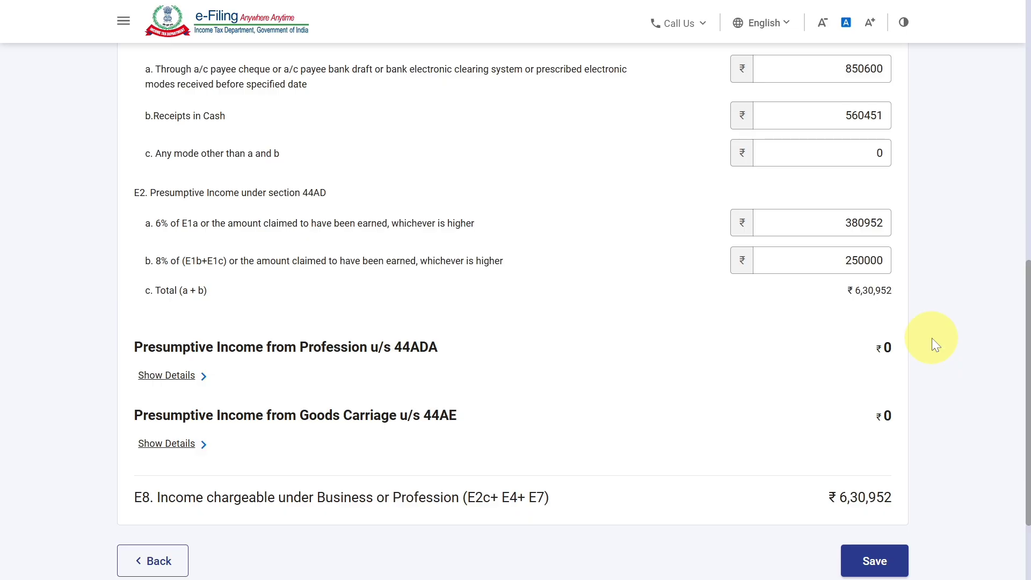
click(874, 560)
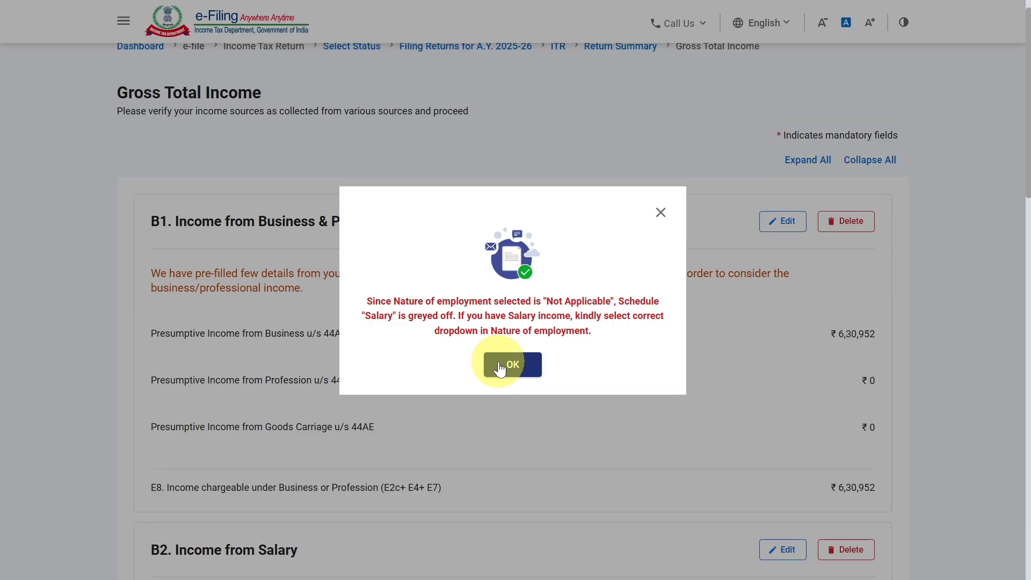
click(499, 368)
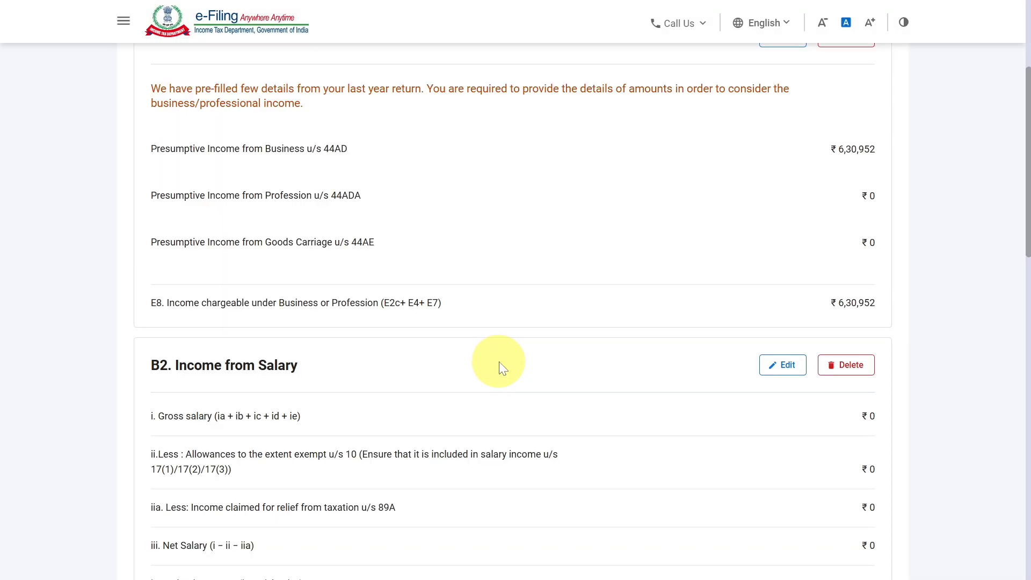
Review the B2 salary and B3 house property sections, the expanded B4 other sources breakup, and the Gross Total Income
scroll(499, 363, down, 2)
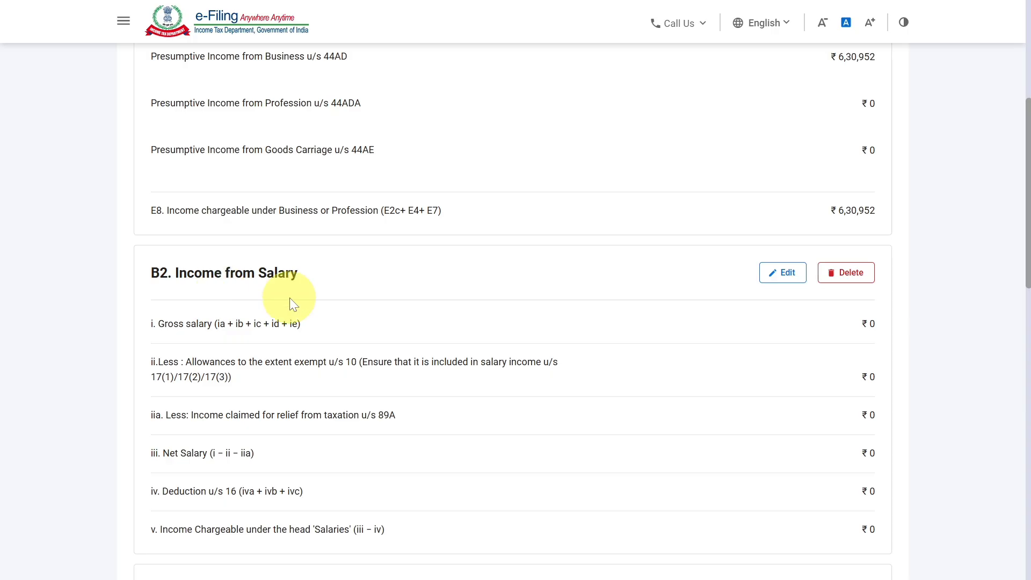
scroll(290, 300, down, 5)
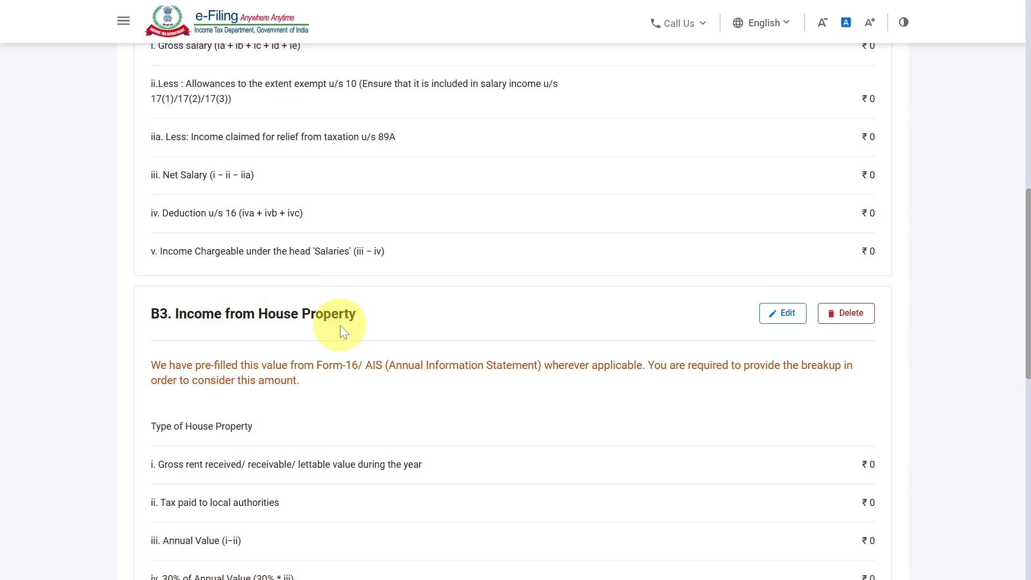
scroll(379, 299, down, 3)
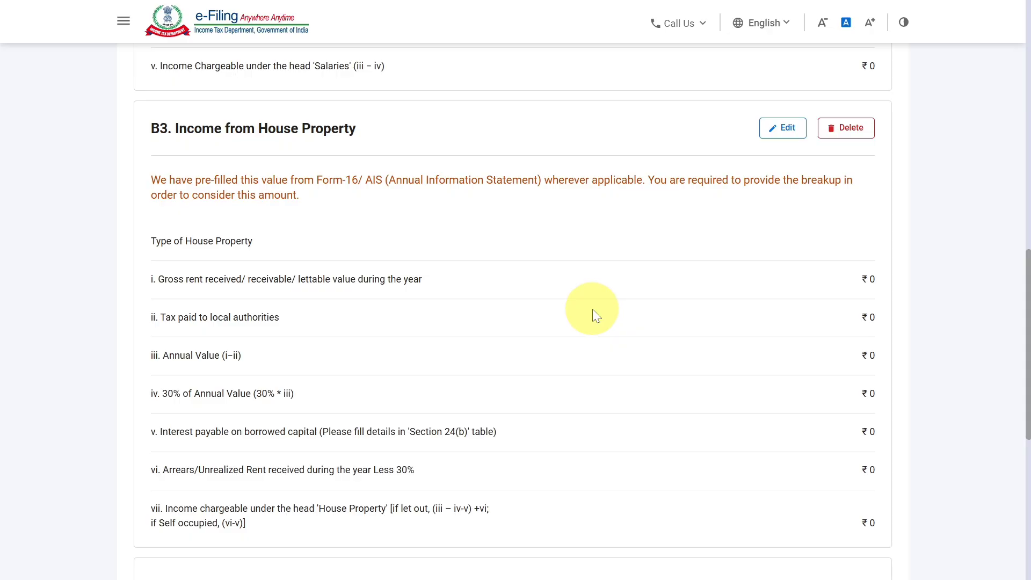
scroll(348, 408, down, 5)
scroll(348, 408, down, 1)
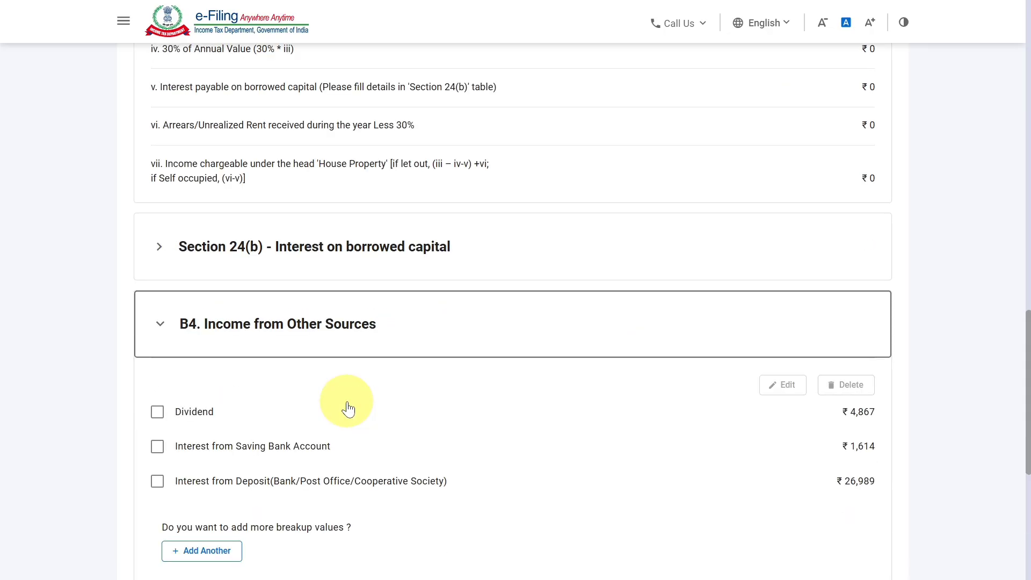
scroll(584, 385, down, 1)
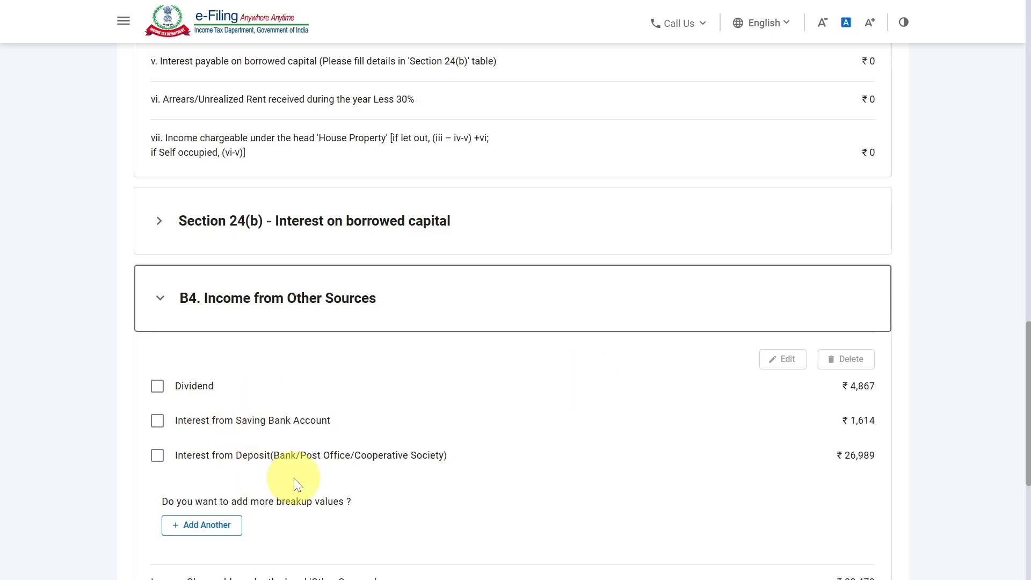
scroll(468, 445, down, 3)
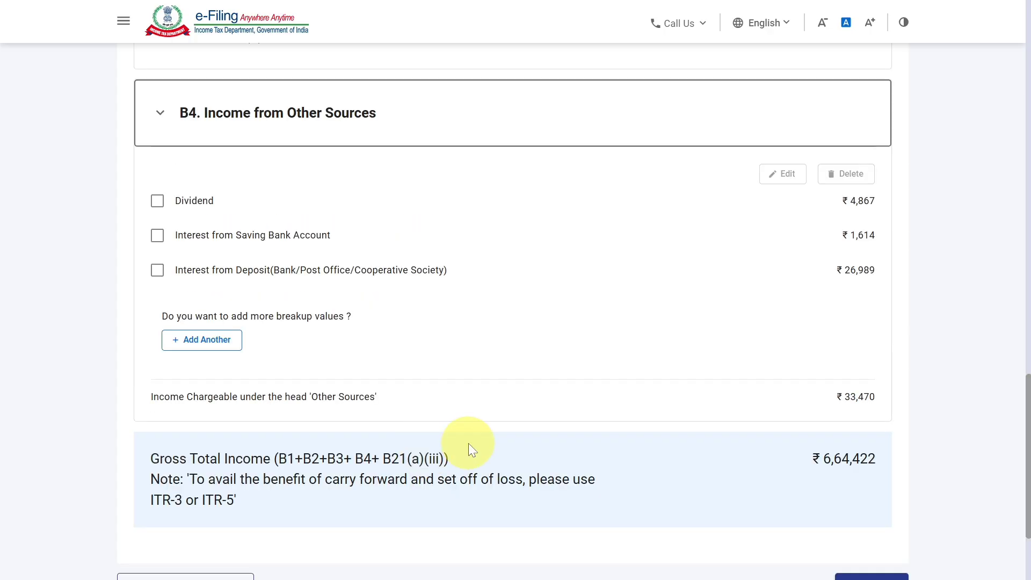
scroll(469, 446, down, 3)
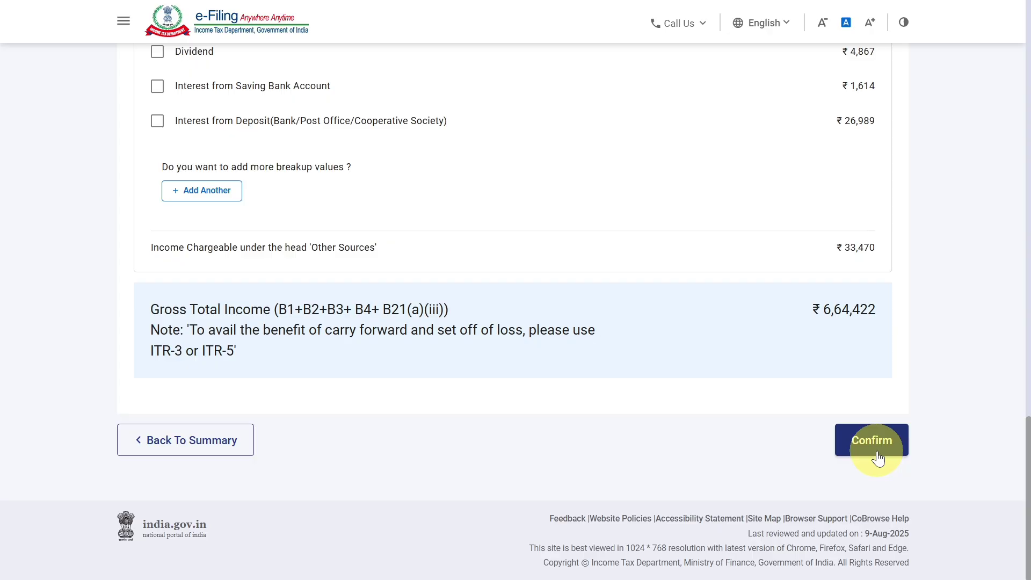
Confirm the Gross Total Income schedule and review the E11 to E25 financial particulars of the business under Disclosure Exempt Income
click(876, 452)
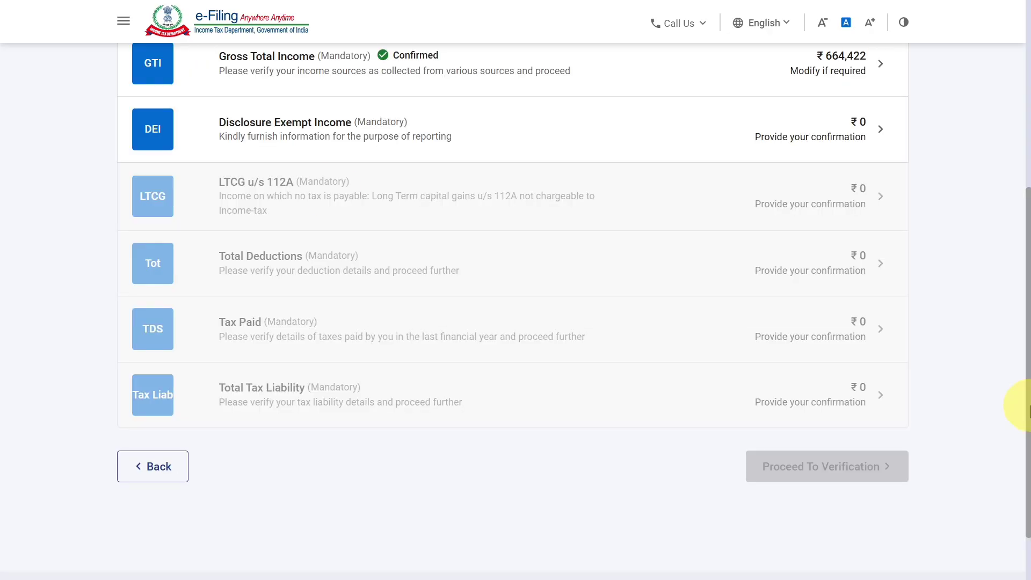
click(323, 138)
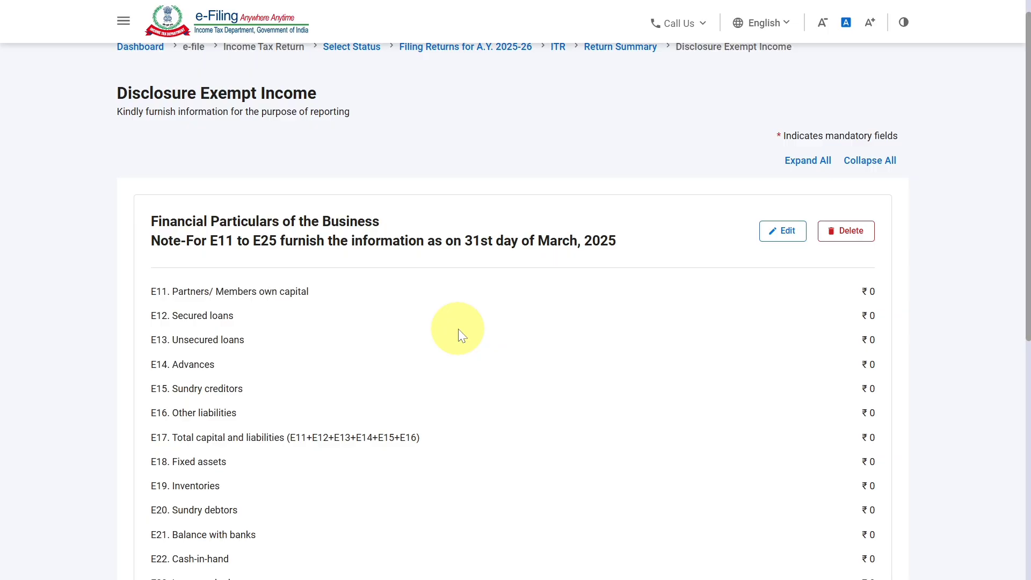
scroll(191, 214, down, 2)
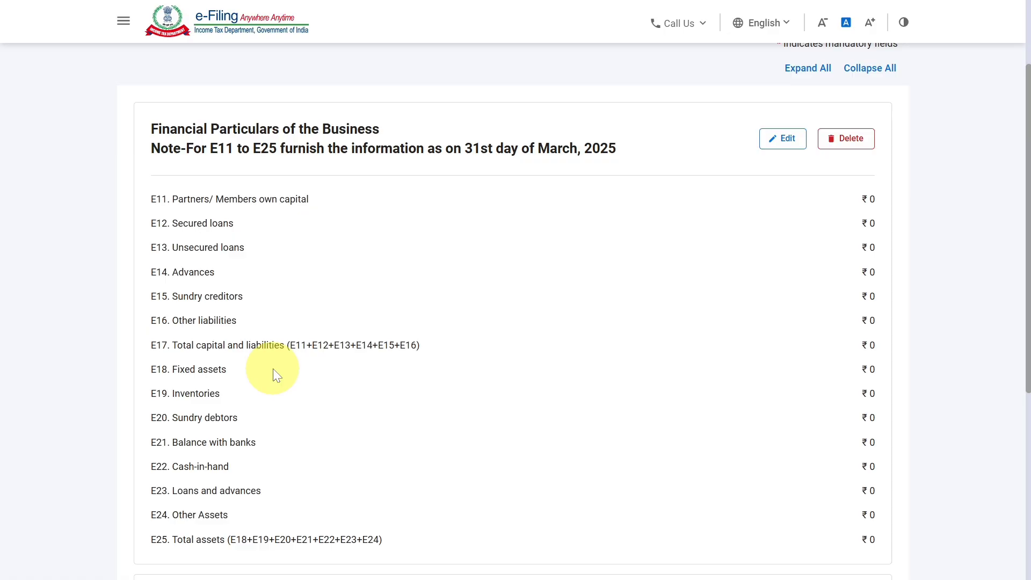
scroll(257, 349, down, 2)
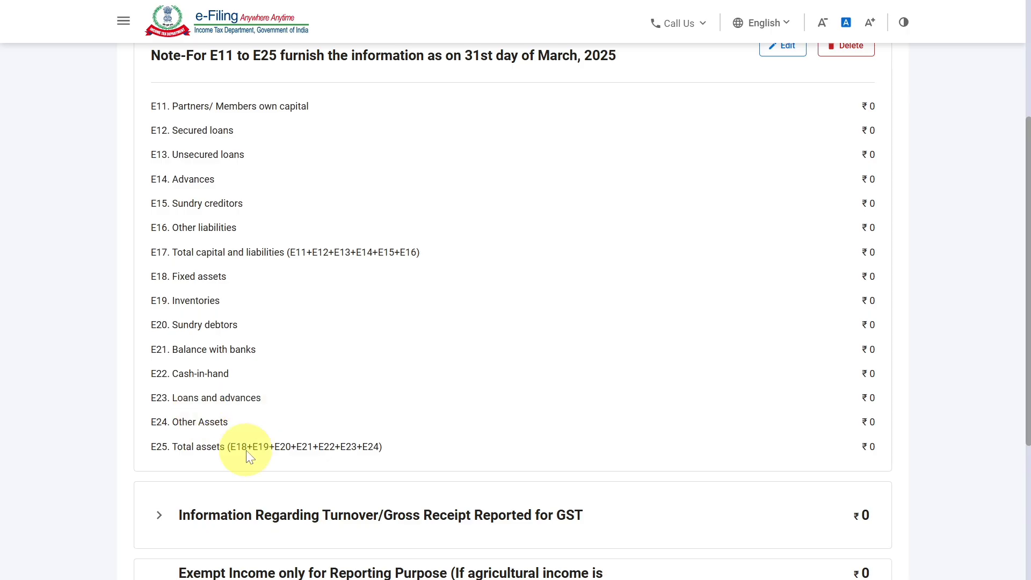
scroll(248, 456, down, 4)
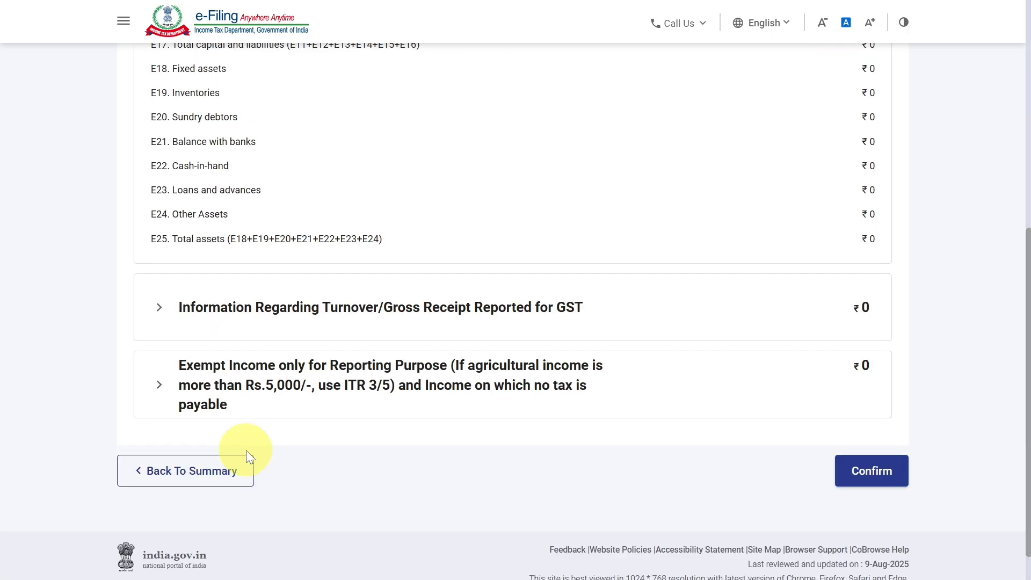
scroll(241, 376, down, 1)
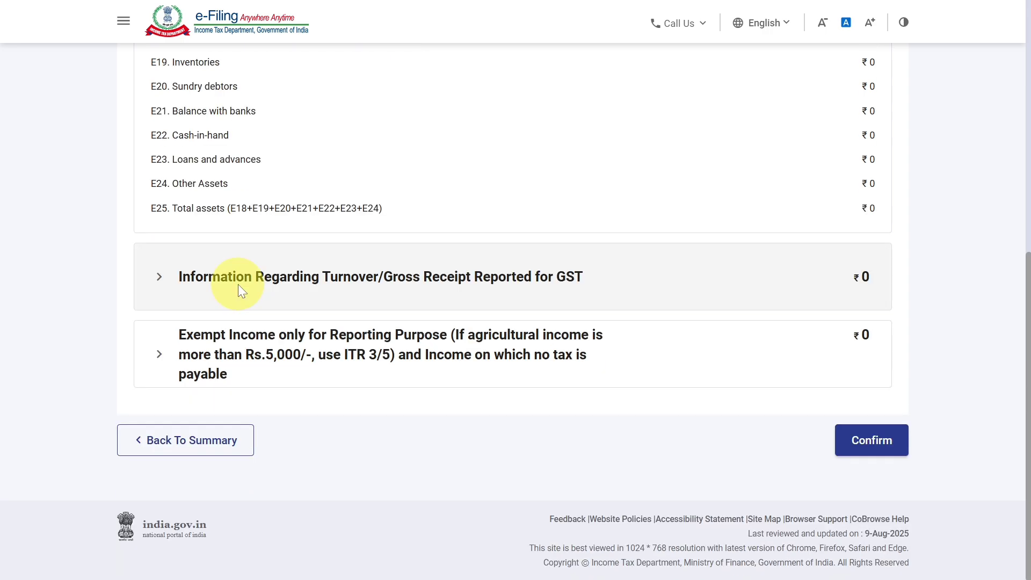
Look over the GST turnover section's entry form for GSTIN and annual outward supplies, leaving it blank and returning to the schedule
click(237, 283)
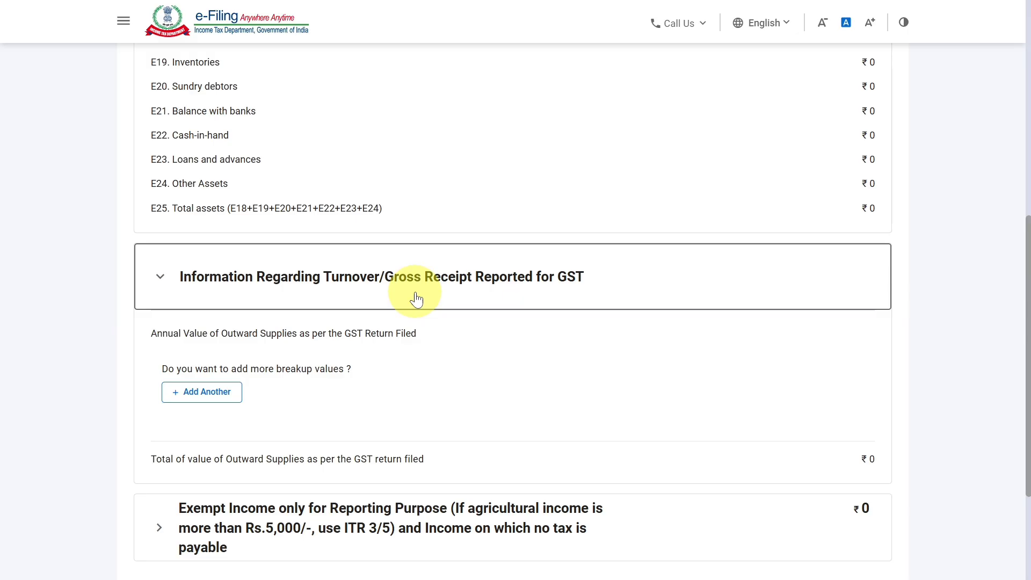
click(204, 392)
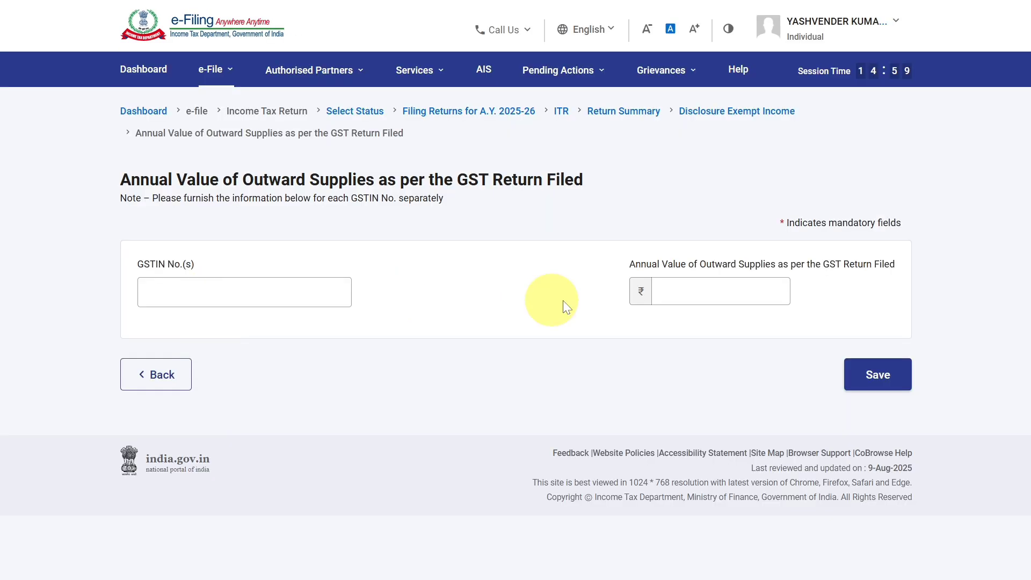
click(710, 294)
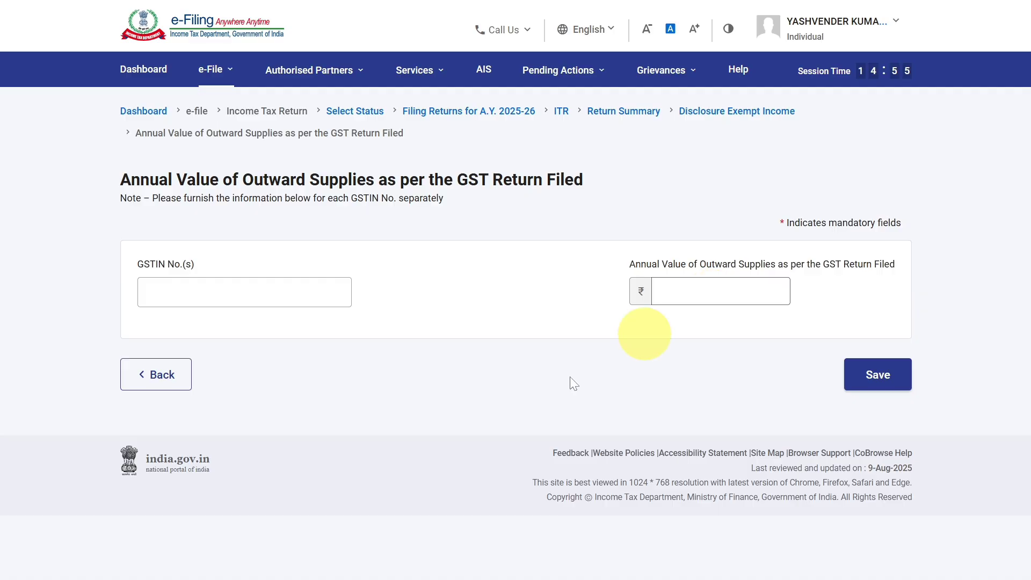
click(138, 386)
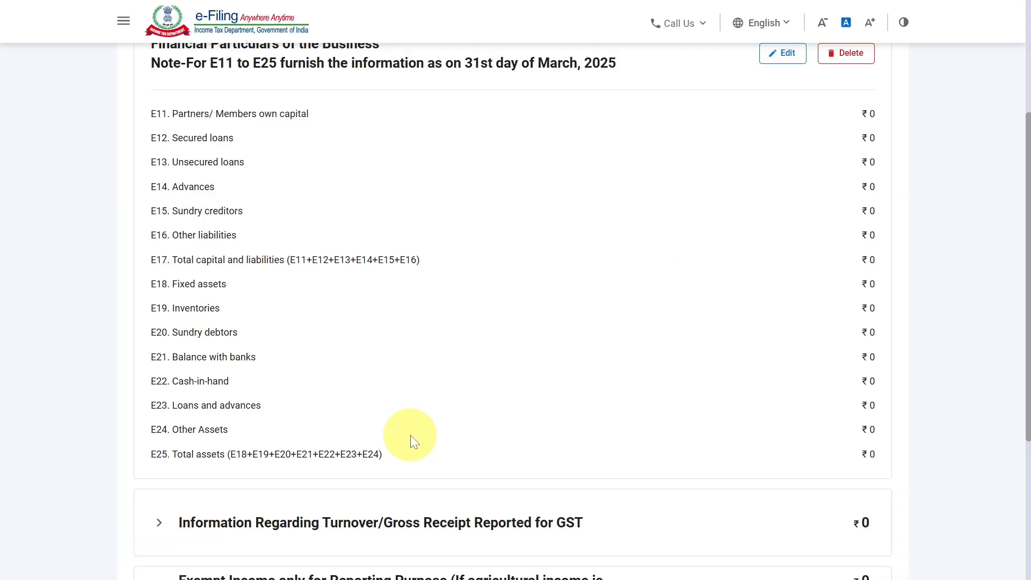
Confirm the Disclosure Exempt Income schedule without adding GST turnover or exempt income entries
scroll(333, 379, up, 5)
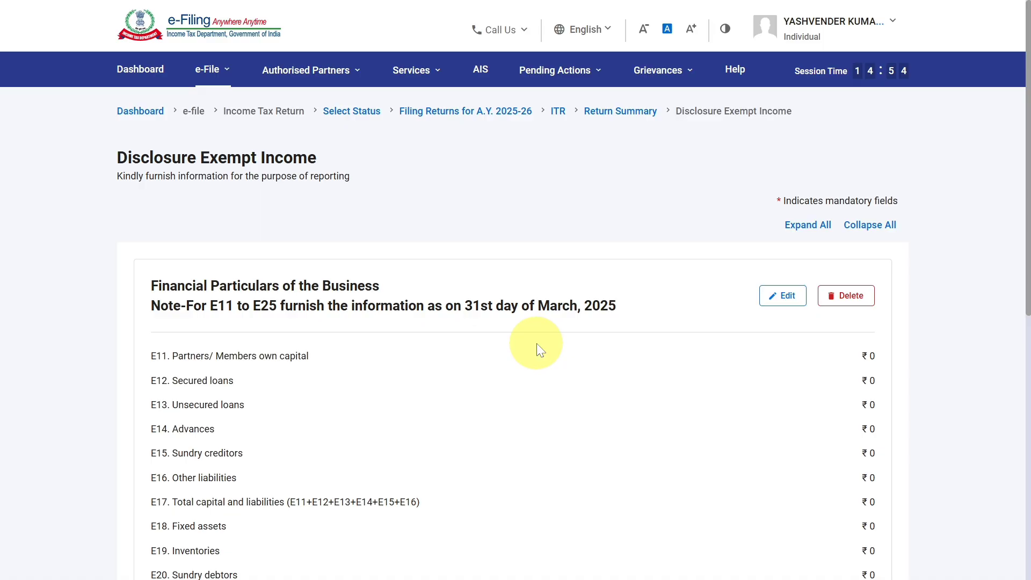
scroll(537, 345, down, 10)
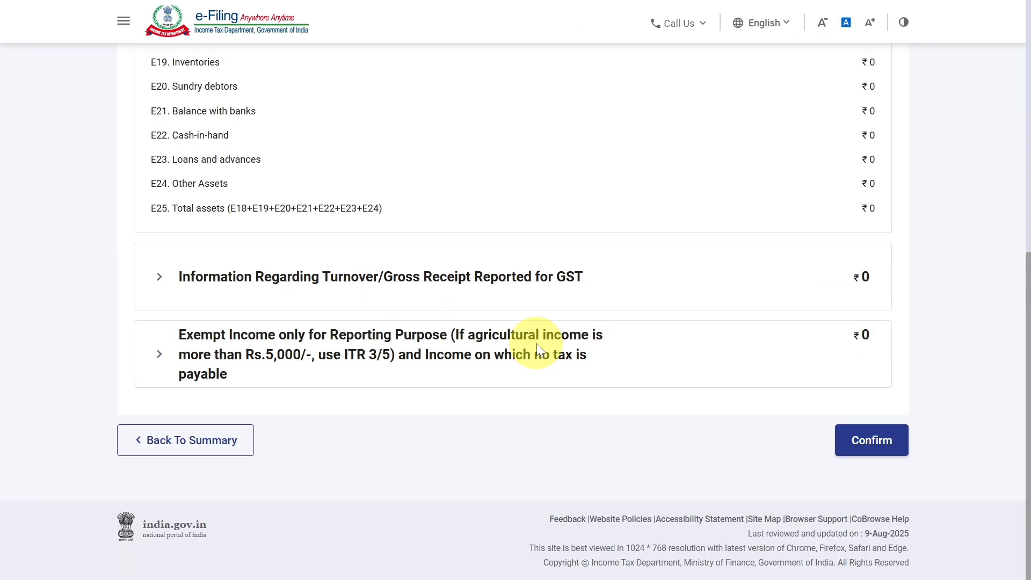
click(863, 441)
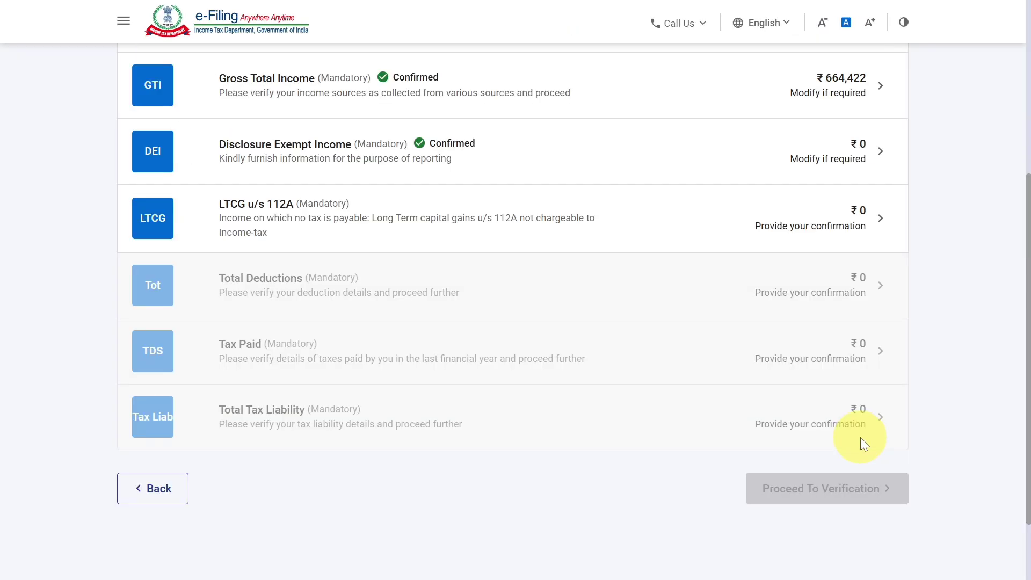
Confirm the LTCG u/s 112A schedule with sale and acquisition amounts blank, and confirm Total Deductions without any claims
click(301, 233)
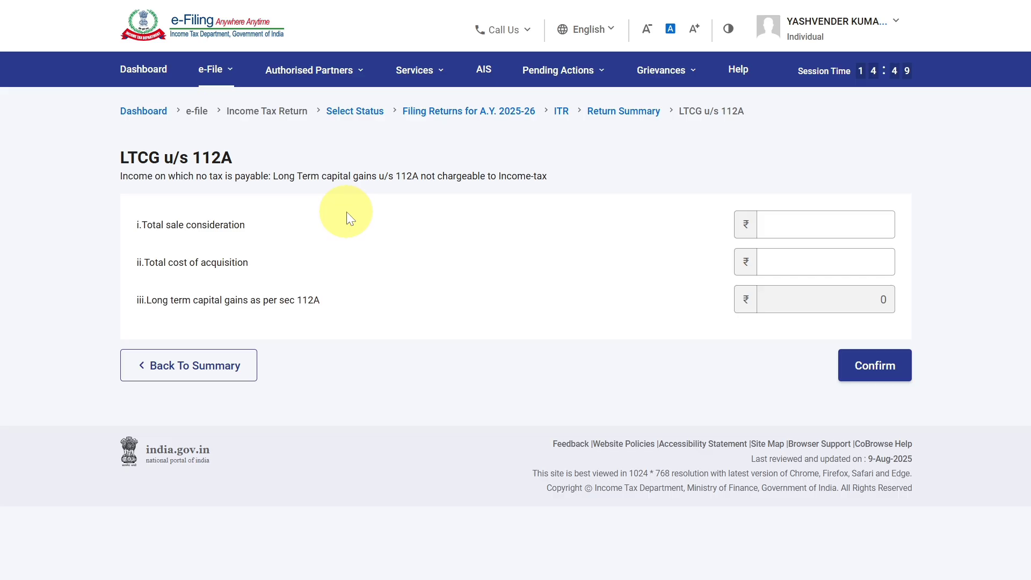
click(869, 369)
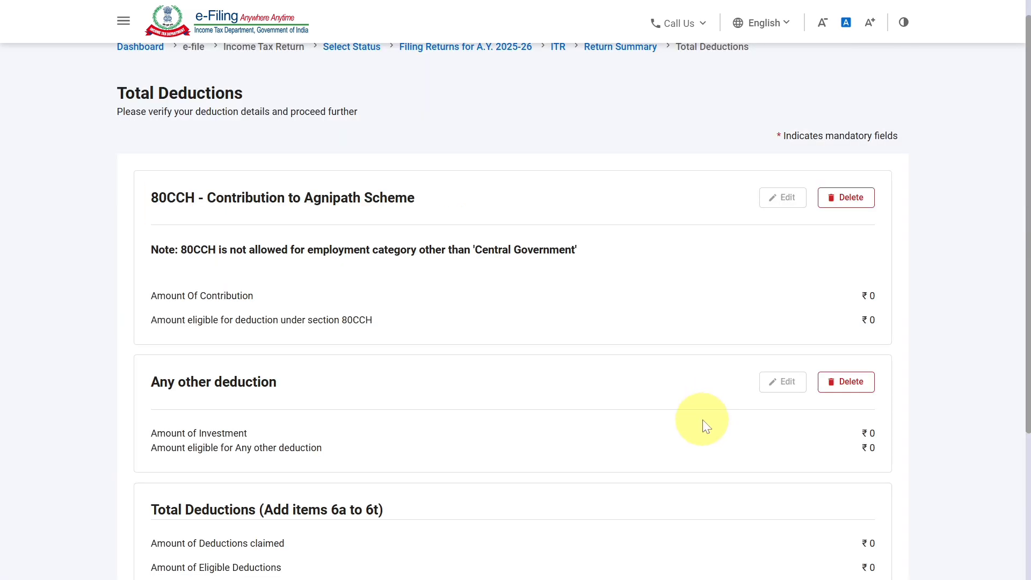
scroll(703, 420, down, 3)
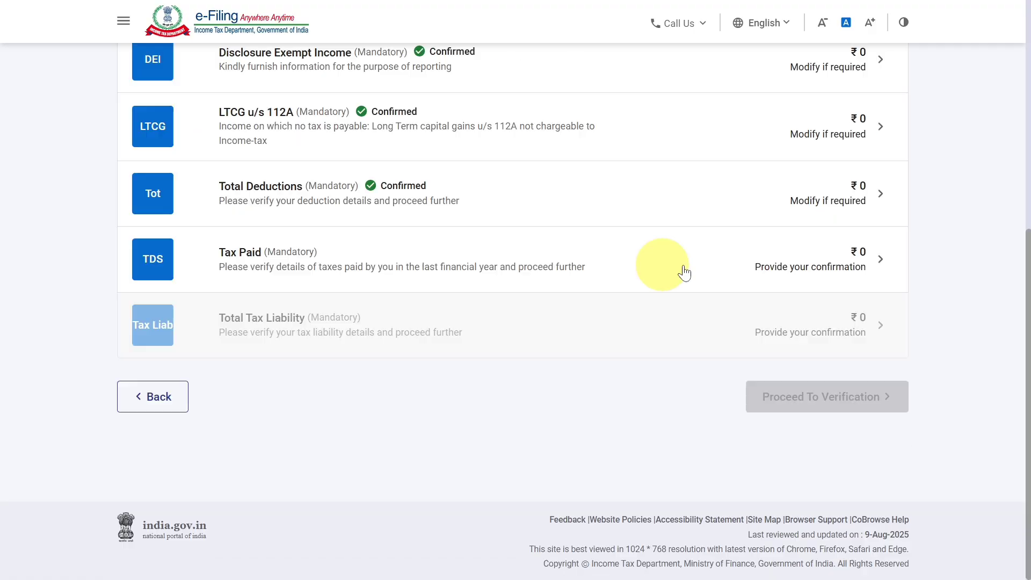
Review the TDS, TCS and advance tax sections of the Tax Paid schedule and confirm it without adding entries
click(733, 265)
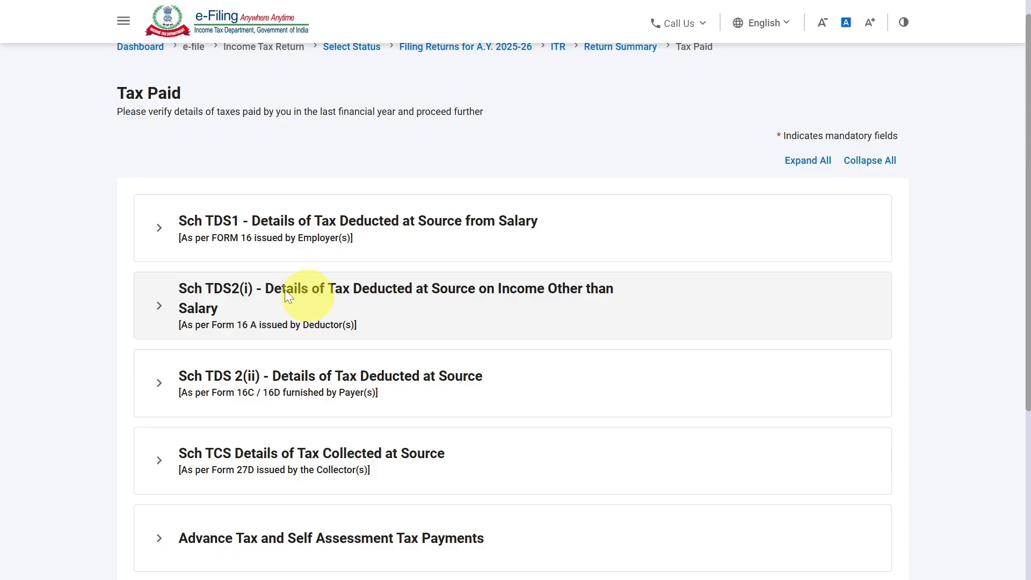
scroll(454, 325, down, 3)
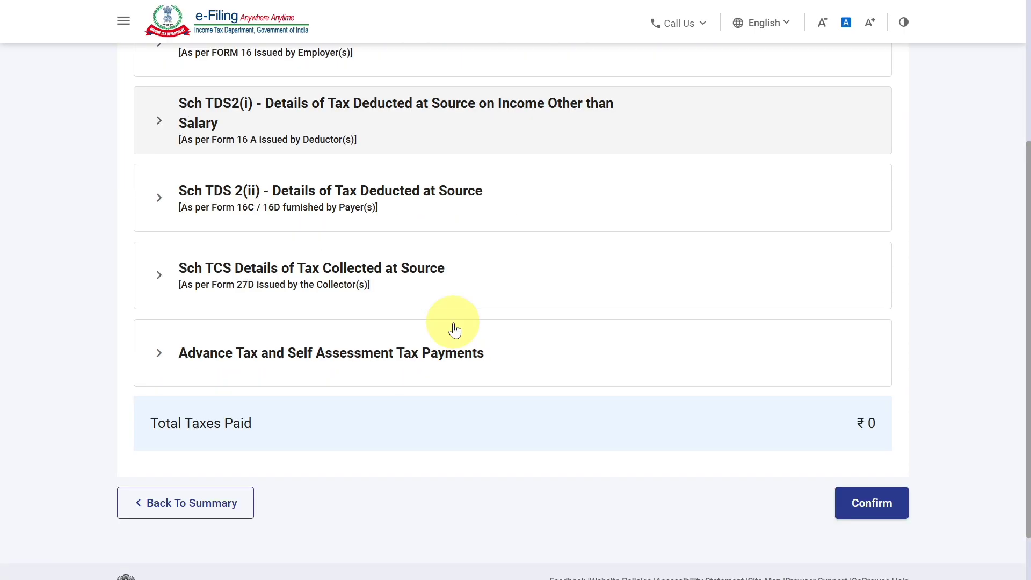
scroll(454, 329, down, 2)
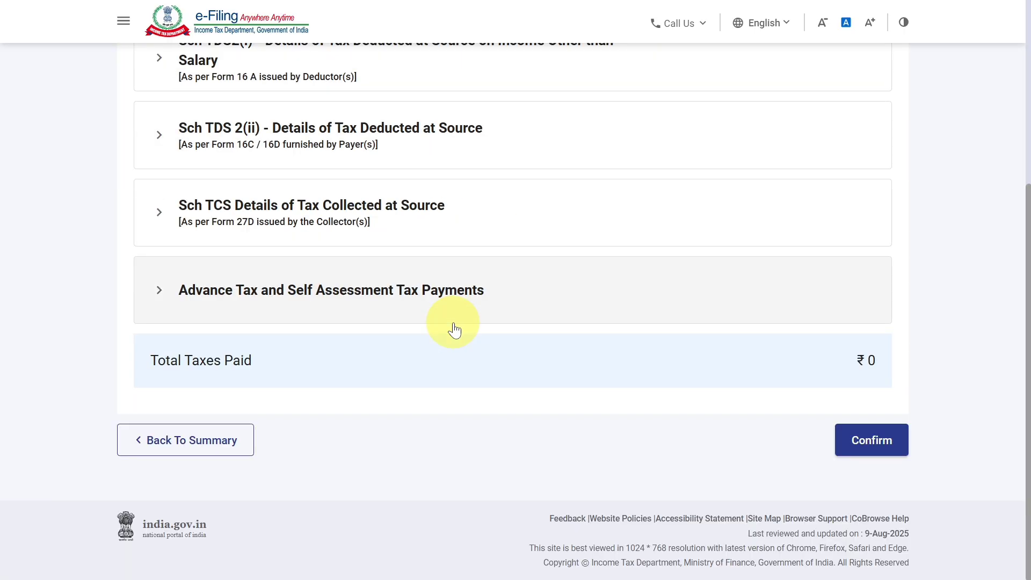
click(856, 425)
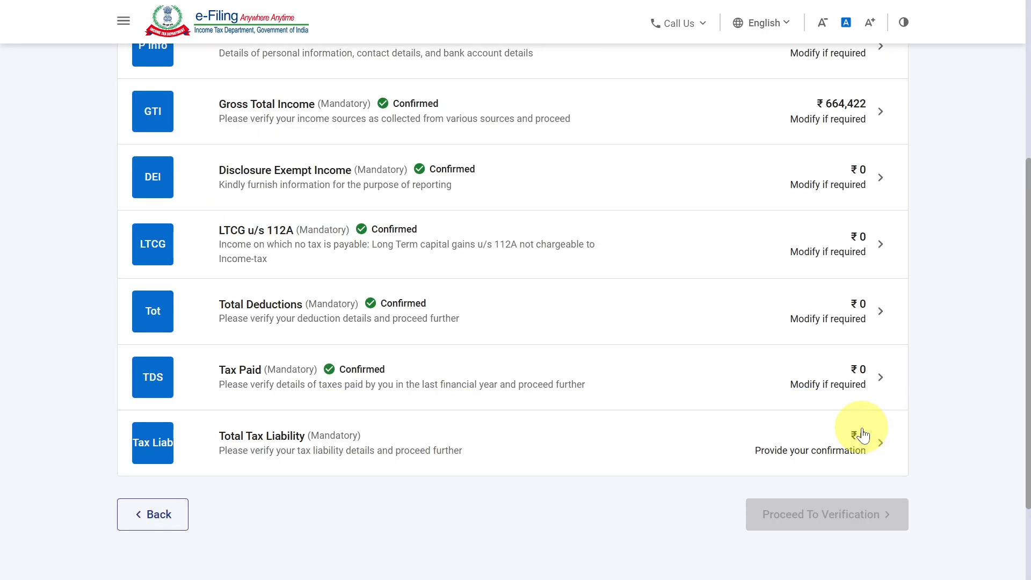
Review the income, tax, rebate u/s 87A, interest and fee computations in the Total Tax Liability schedule and confirm it
click(862, 435)
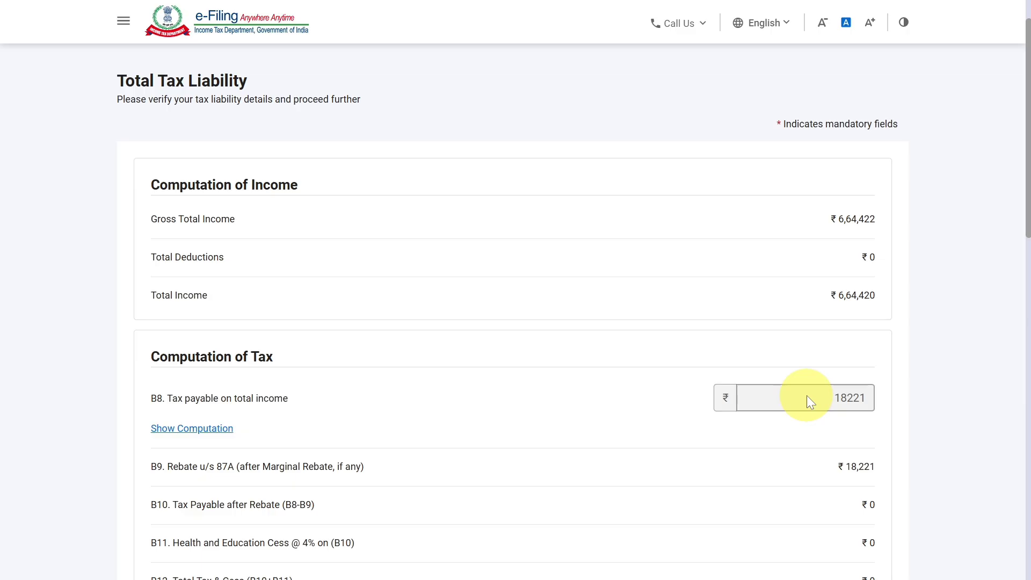
scroll(807, 404, up, 2)
scroll(278, 283, down, 2)
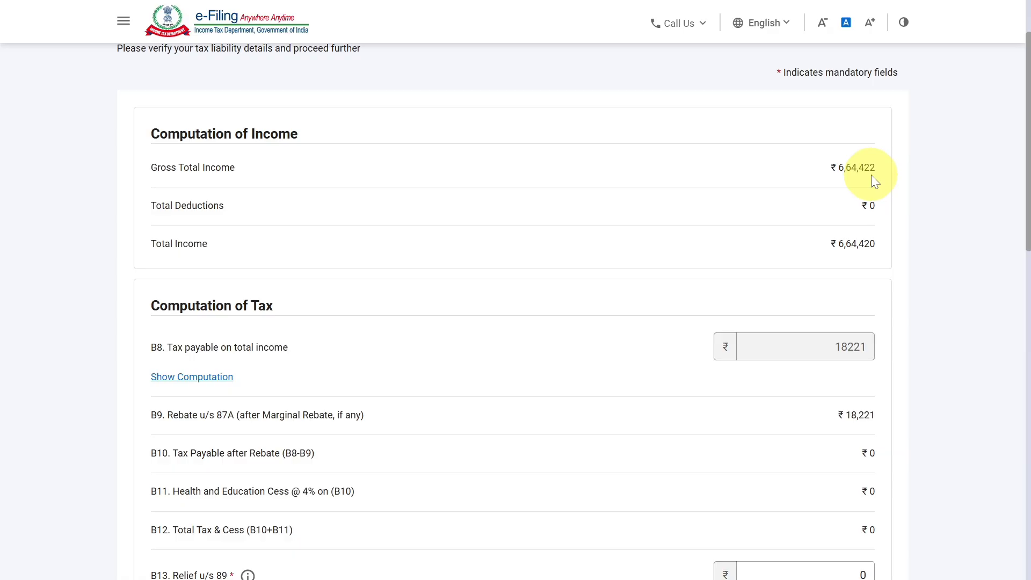
scroll(823, 185, down, 3)
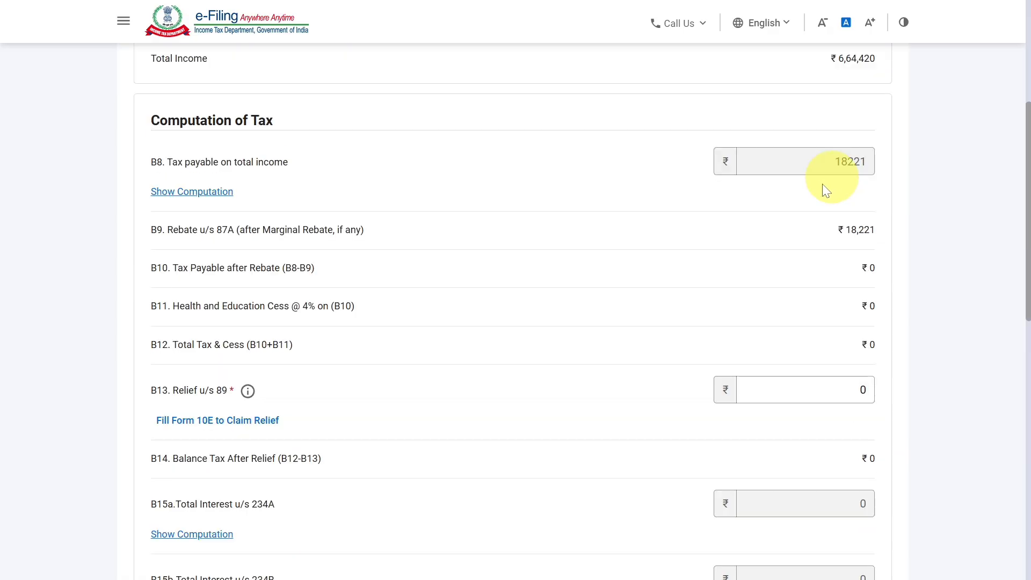
click(213, 245)
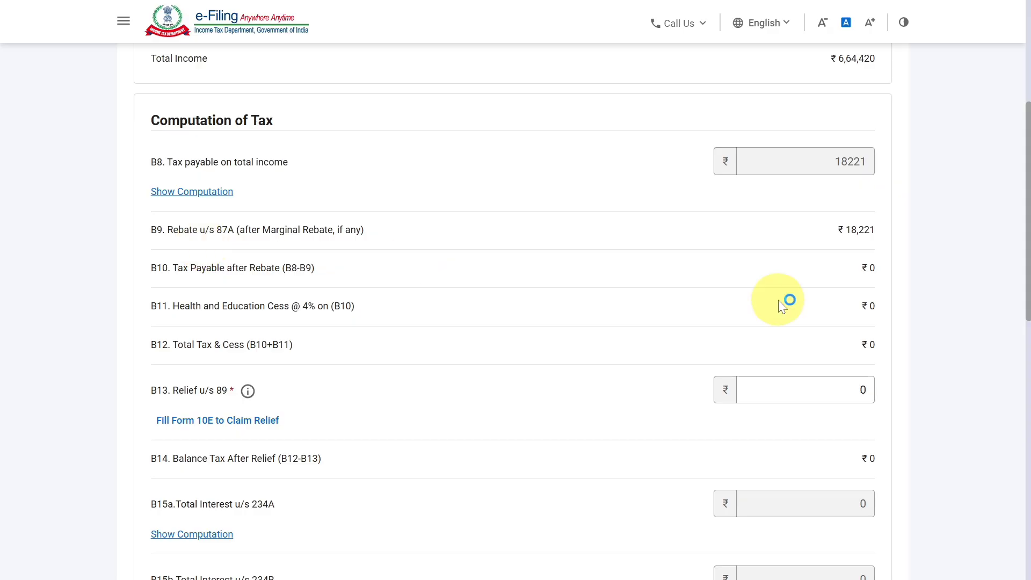
click(738, 387)
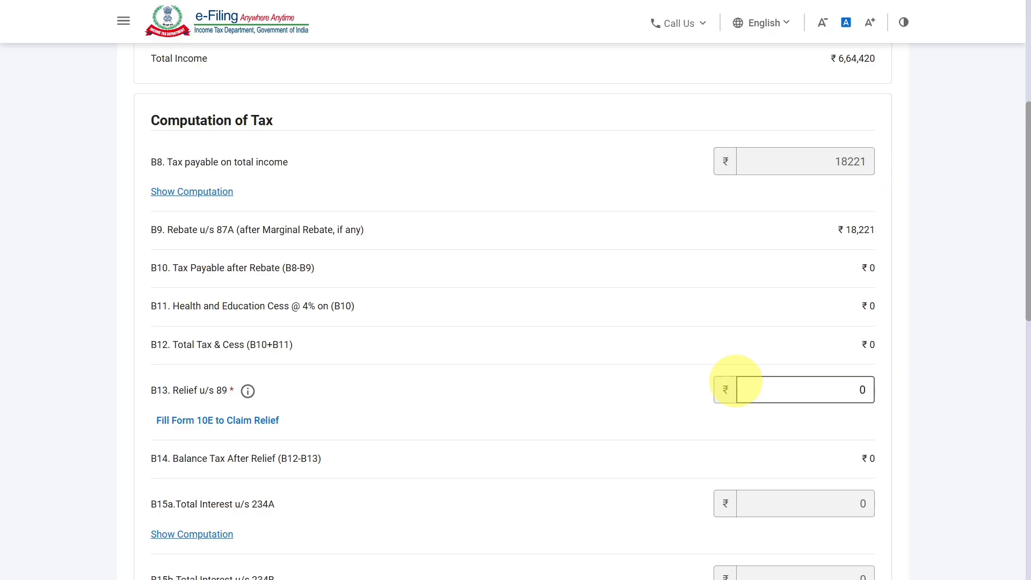
scroll(854, 441, down, 10)
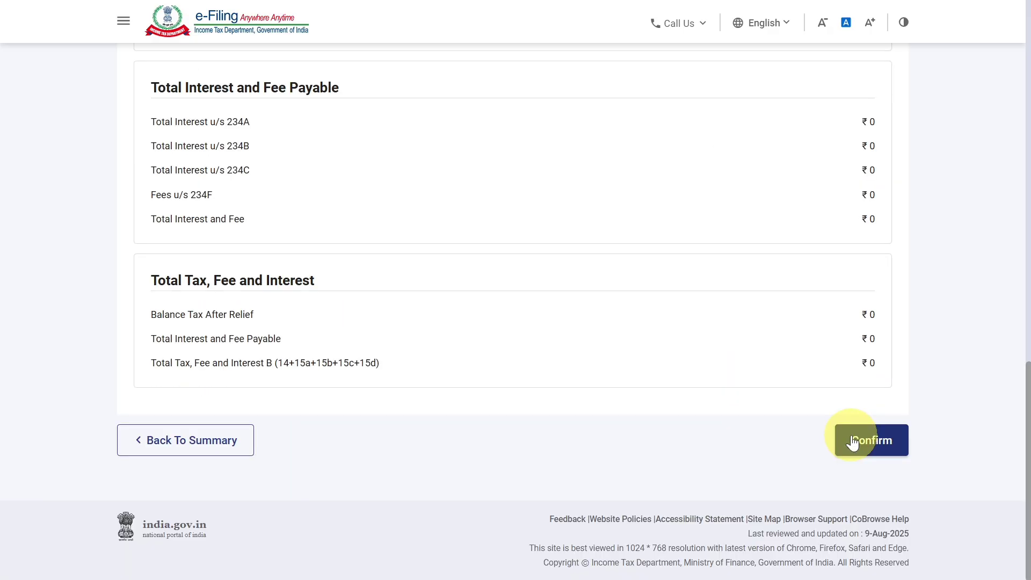
click(852, 441)
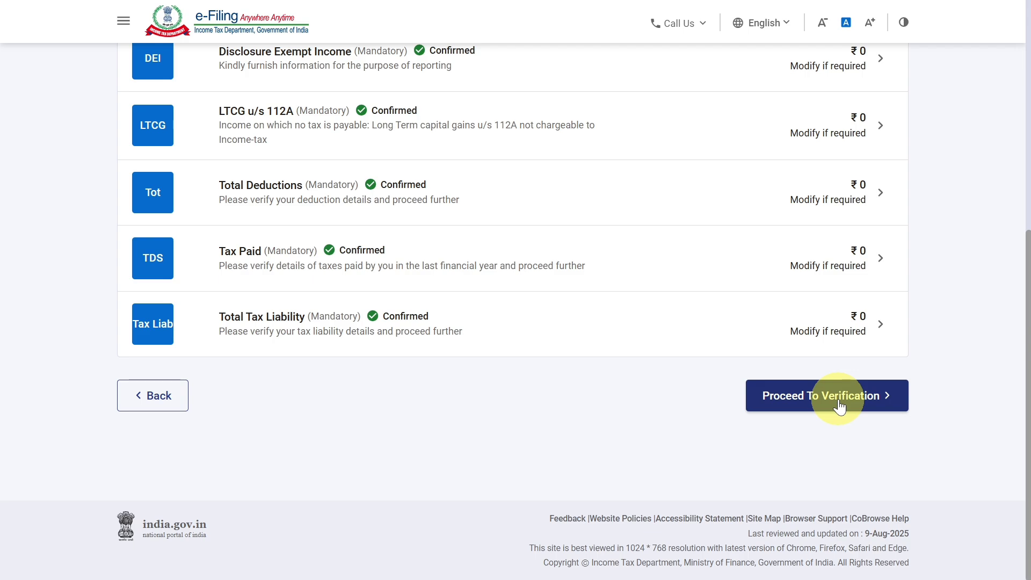
Proceed from the return summary to verification, reviewing the calculation of taxable income and tax payable
click(839, 407)
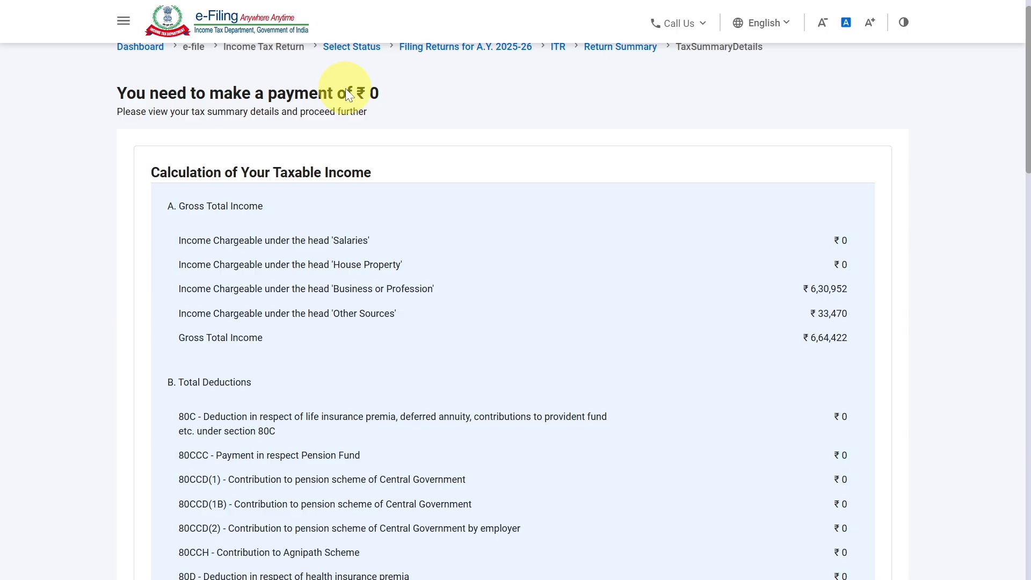
scroll(695, 324, down, 9)
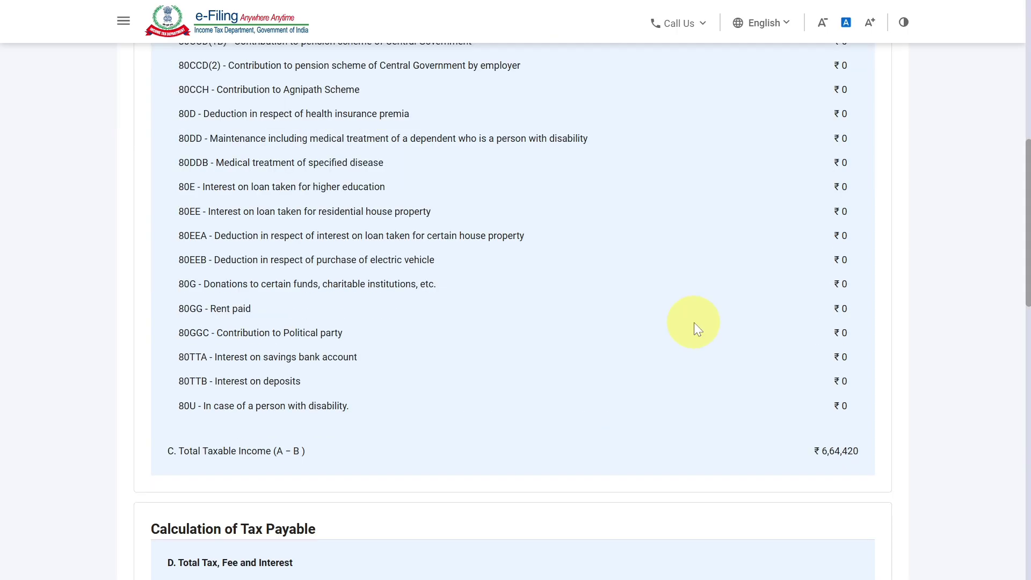
scroll(693, 322, down, 15)
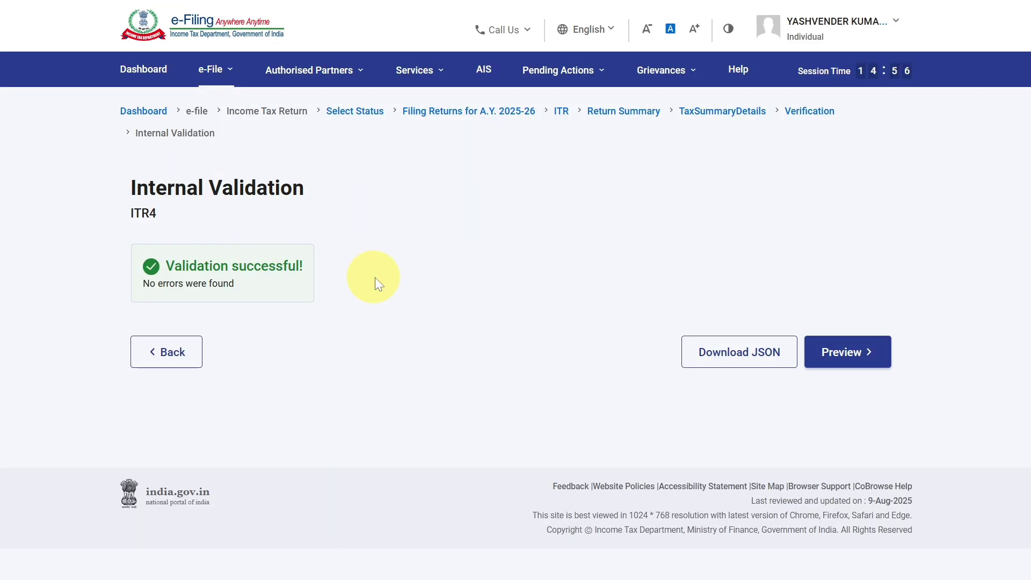
Preview the ITR-4 return, check its Gross Total Income details, and proceed to upload level validation
click(847, 352)
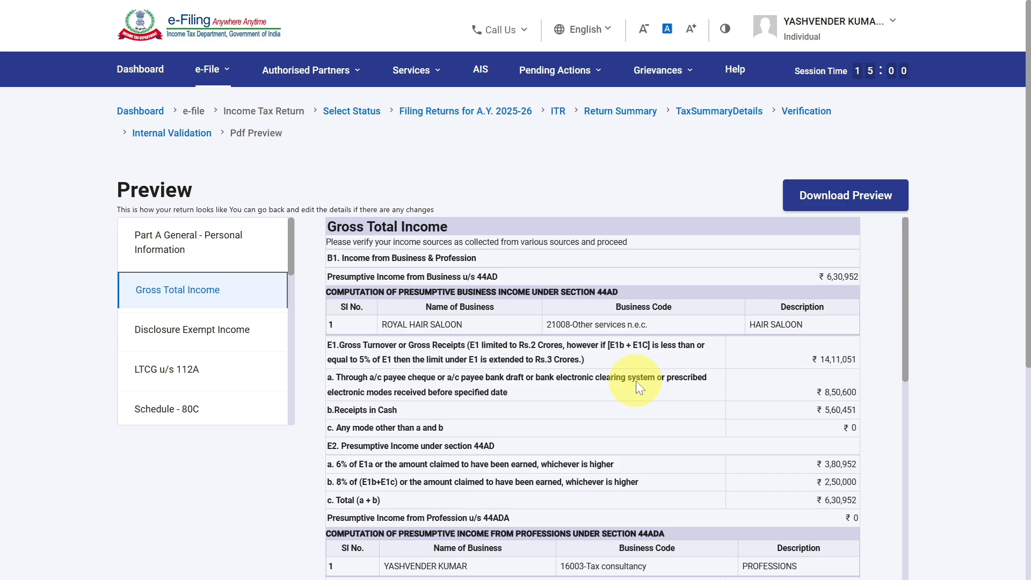
scroll(636, 381, down, 10)
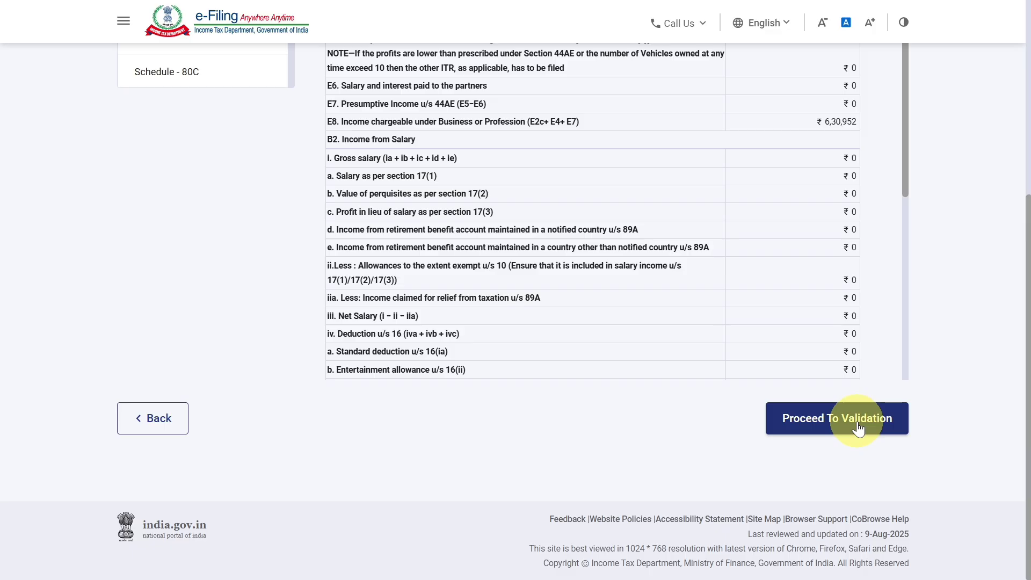
click(857, 425)
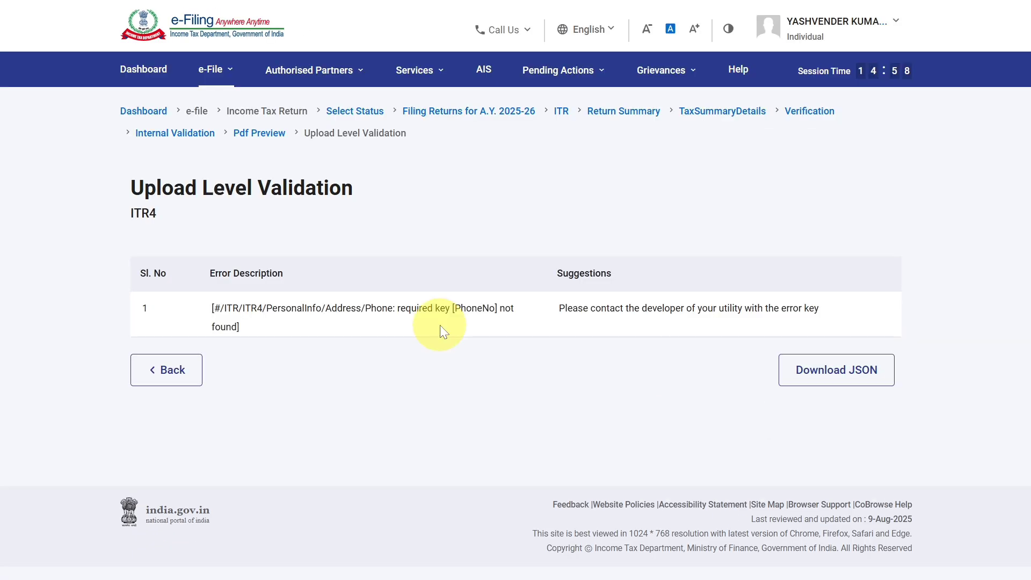